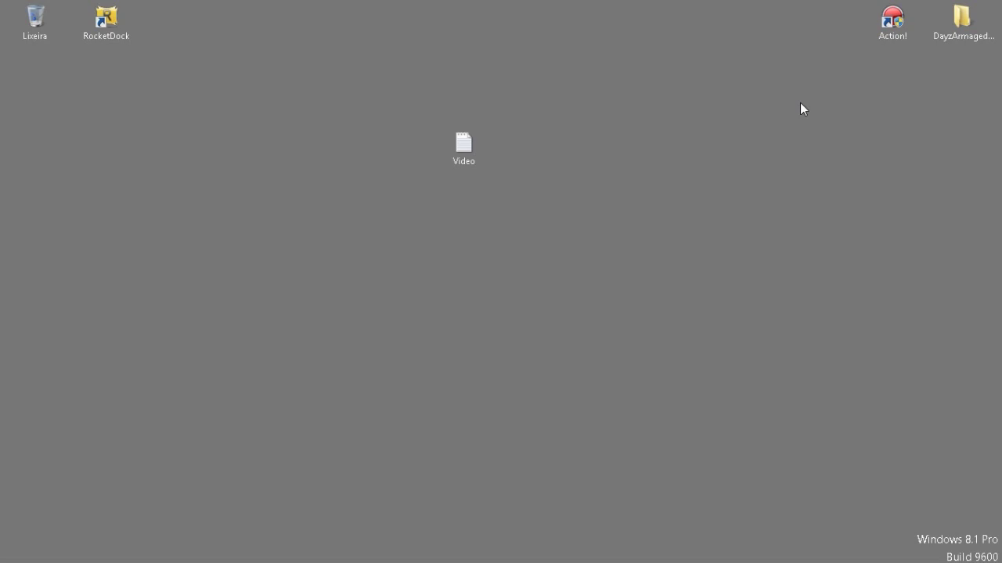
{"action": "right_click", "coordinate": [592, 82]}
{"action": "left_click", "coordinate": [627, 123]}
{"action": "right_click", "coordinate": [622, 125]}
{"action": "left_click", "coordinate": [651, 166]}
{"action": "left_click", "coordinate": [463, 147]}
{"action": "left_click_drag", "start_coordinate": [442, 141], "coordinate": [374, 125]}
{"action": "right_click", "coordinate": [430, 103]}
{"action": "left_click", "coordinate": [465, 145]}
{"action": "right_click", "coordinate": [676, 233]}
{"action": "left_click", "coordinate": [705, 275]}
{"action": "left_click", "coordinate": [403, 161]}
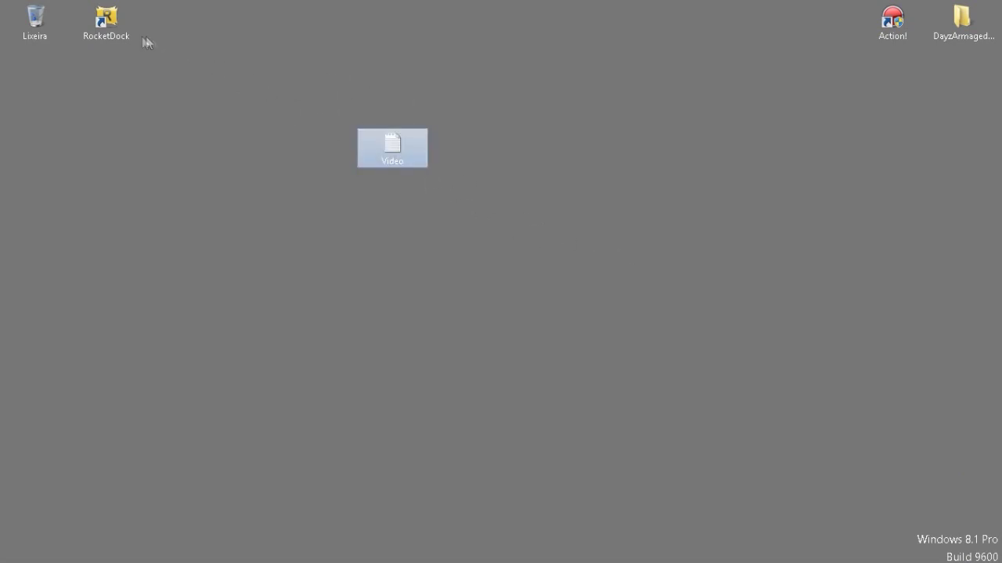
{"action": "right_click", "coordinate": [306, 114]}
{"action": "left_click", "coordinate": [337, 156]}
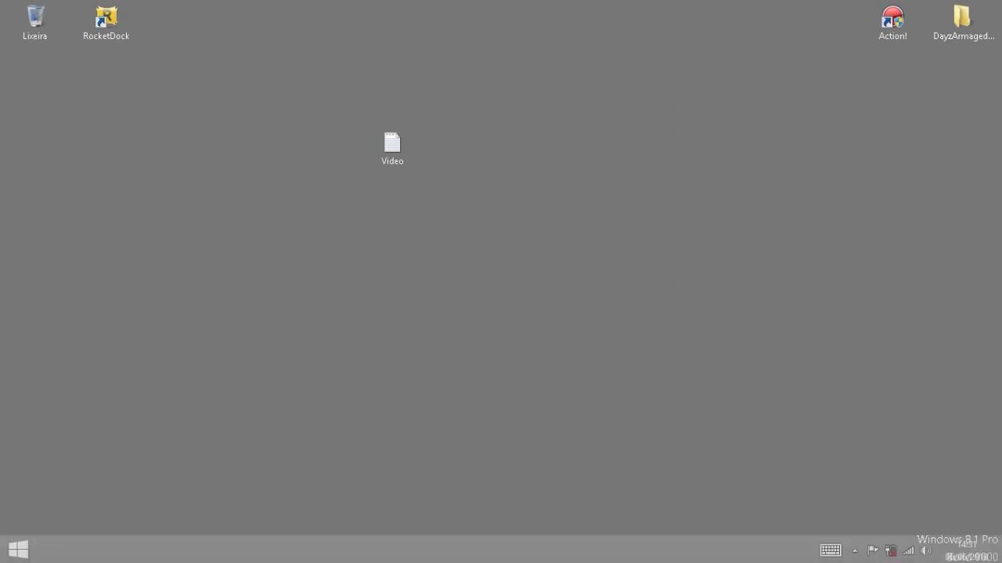
- Open the Steam library, browse Unturned's local files from its properties, and close the properties window
{"action": "left_click", "coordinate": [854, 551]}
{"action": "left_click", "coordinate": [840, 474]}
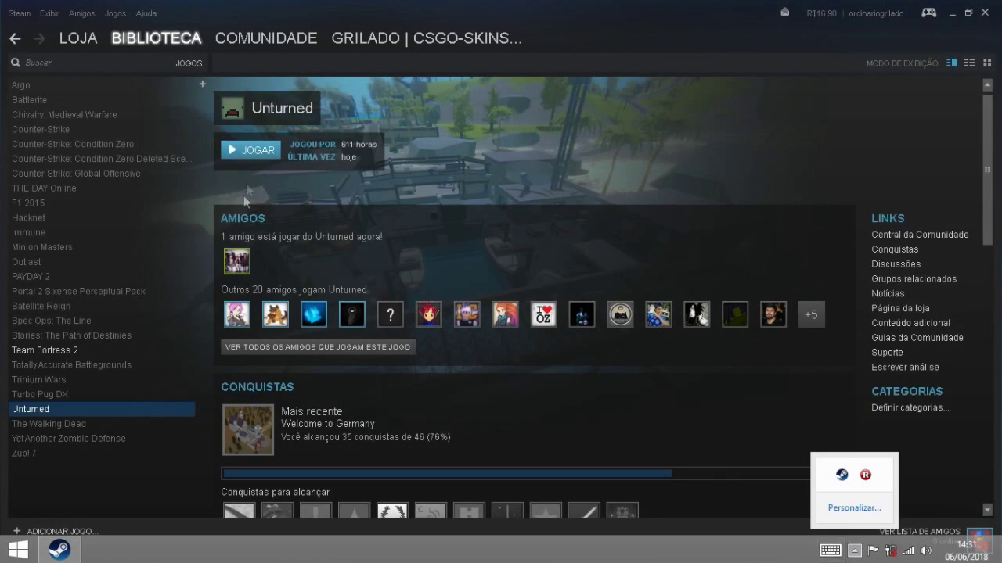
{"action": "right_click", "coordinate": [138, 408]}
{"action": "left_click", "coordinate": [161, 401]}
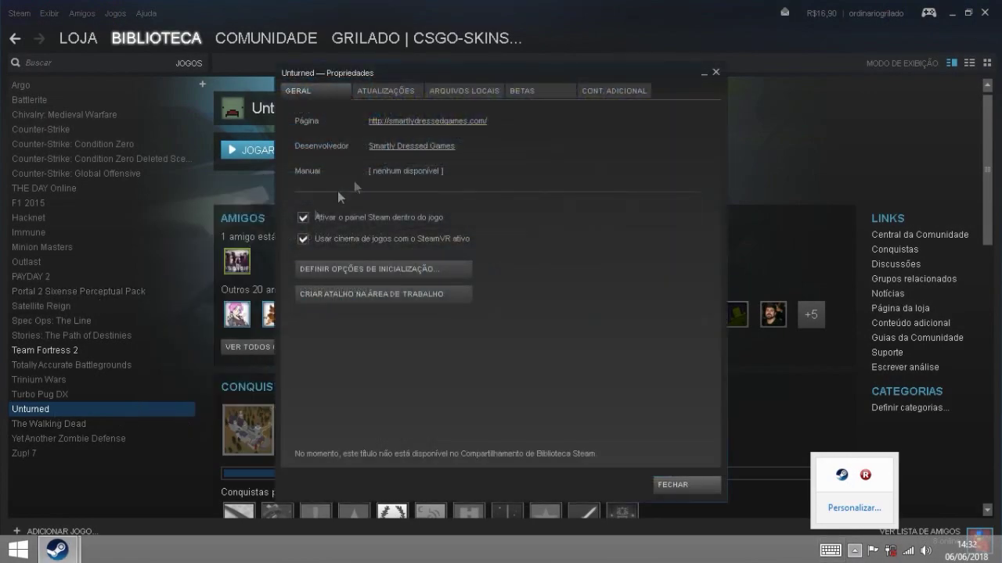
{"action": "left_click", "coordinate": [462, 91]}
{"action": "left_click", "coordinate": [478, 149]}
{"action": "left_click_drag", "start_coordinate": [720, 63], "coordinate": [808, 120]}
{"action": "left_click", "coordinate": [714, 74]}
{"action": "left_click", "coordinate": [715, 74]}
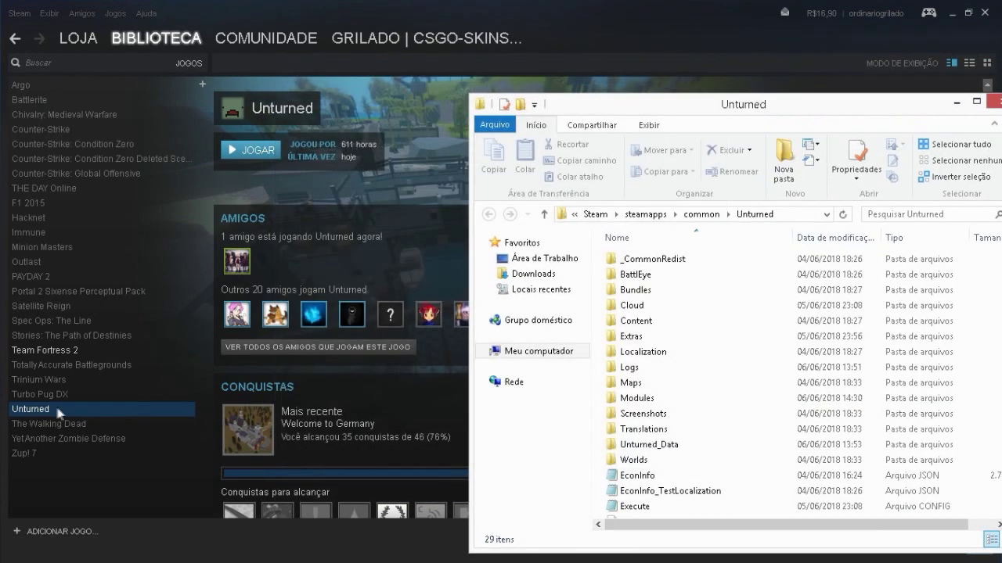
- Review the local files options in Unturned's Steam properties
{"action": "right_click", "coordinate": [59, 409]}
{"action": "left_click", "coordinate": [87, 399]}
{"action": "left_click", "coordinate": [428, 95]}
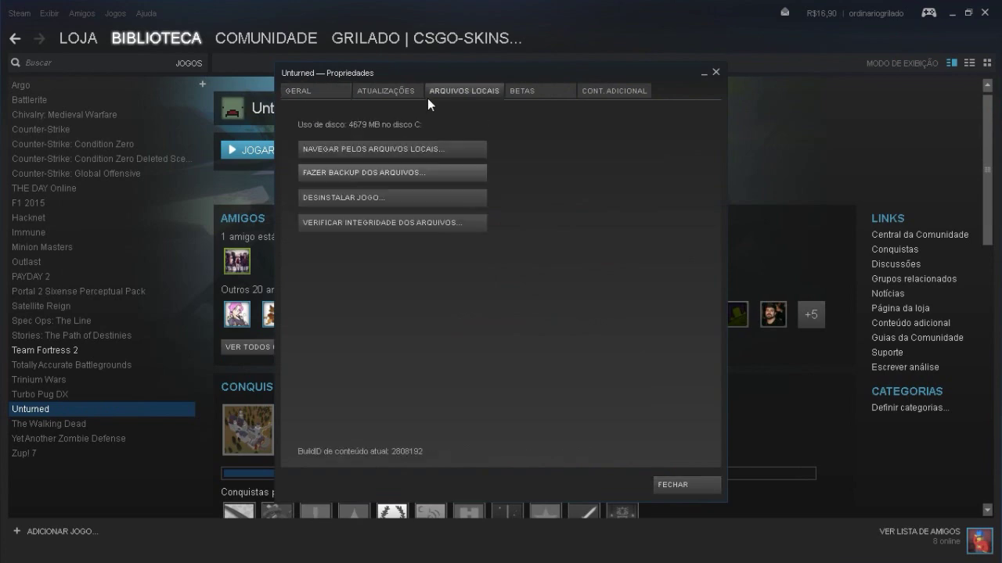
{"action": "left_click", "coordinate": [715, 73]}
- Close the Steam library and create a shortcut to the Unturned application inside the game folder
{"action": "left_click", "coordinate": [984, 13]}
{"action": "left_click_drag", "start_coordinate": [867, 98], "coordinate": [847, 14]}
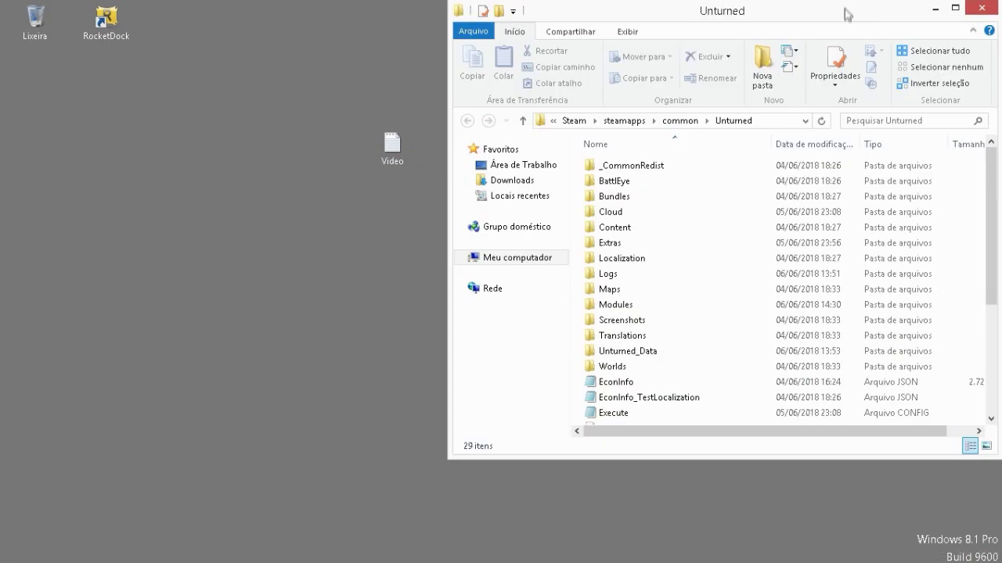
{"action": "scroll", "coordinate": [900, 282], "scroll_direction": "down", "scroll_amount": 2}
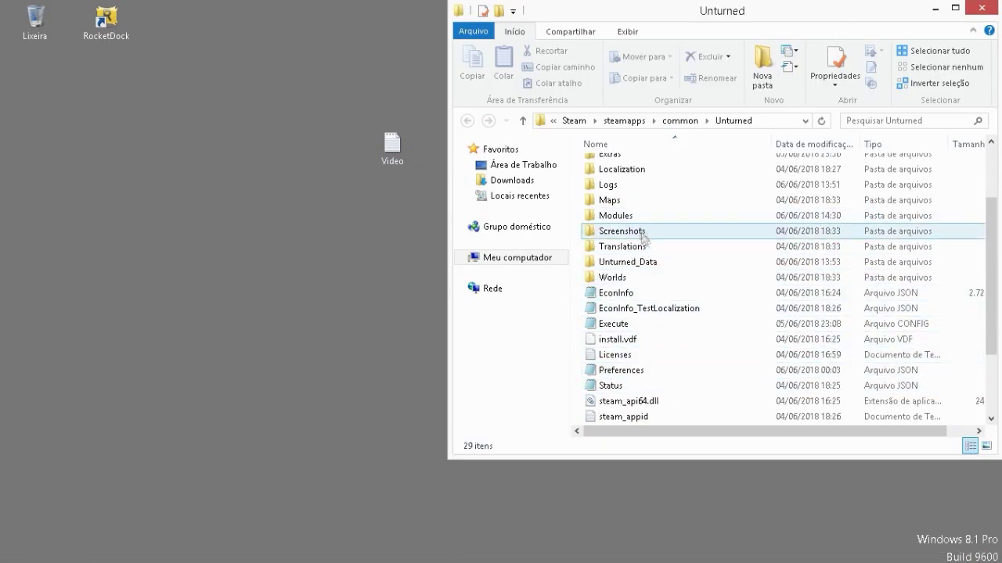
{"action": "scroll", "coordinate": [642, 237], "scroll_direction": "down", "scroll_amount": 2}
{"action": "left_click", "coordinate": [889, 386]}
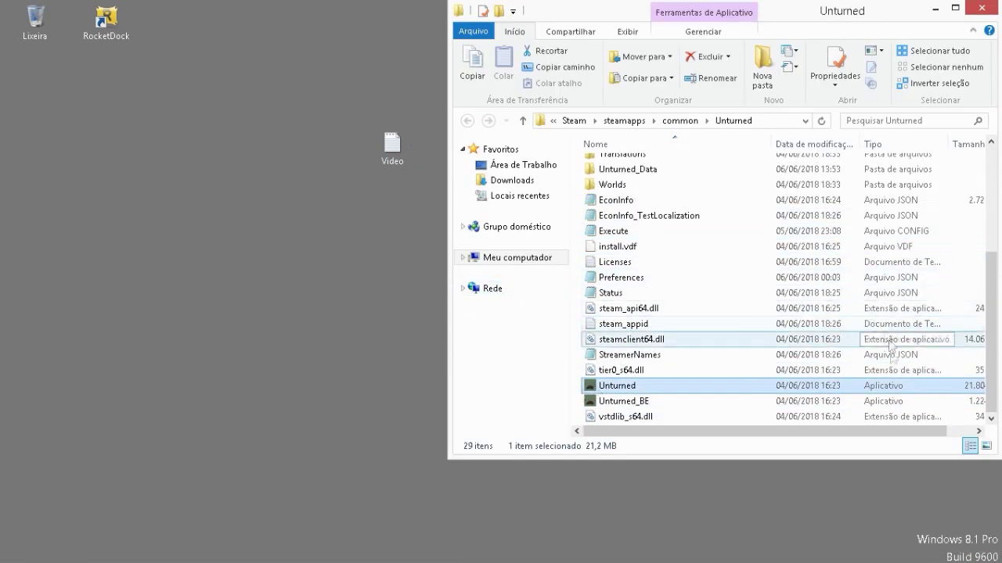
{"action": "right_click", "coordinate": [785, 388]}
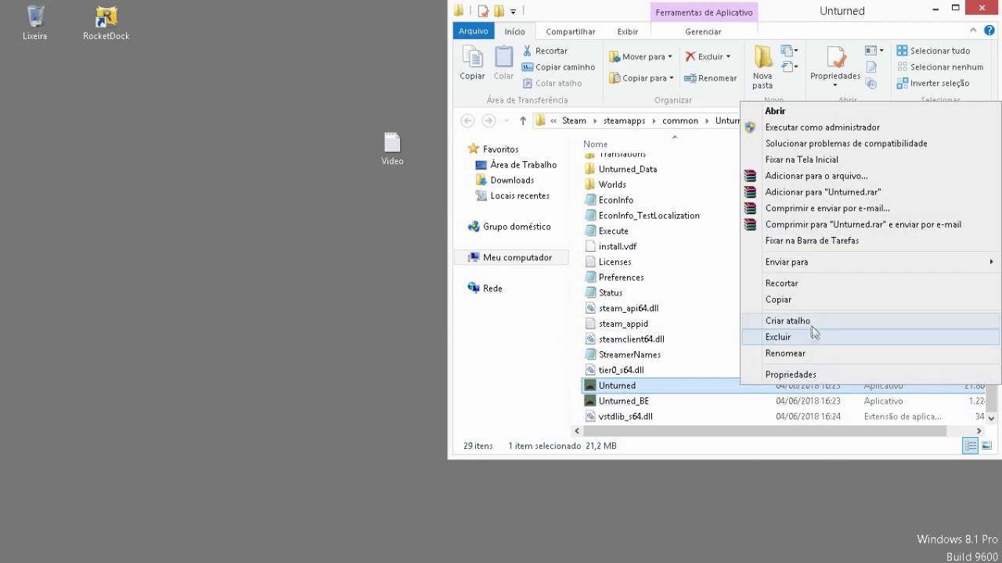
{"action": "left_click", "coordinate": [810, 322]}
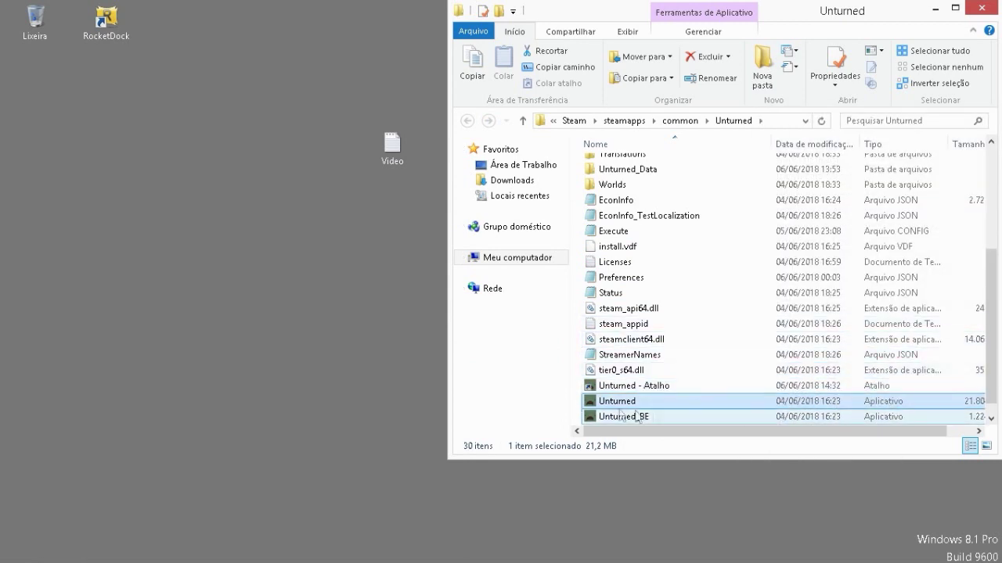
- Rename the new Unturned shortcut as Servidor
{"action": "left_click", "coordinate": [635, 386]}
{"action": "right_click", "coordinate": [635, 386]}
{"action": "left_click", "coordinate": [671, 353]}
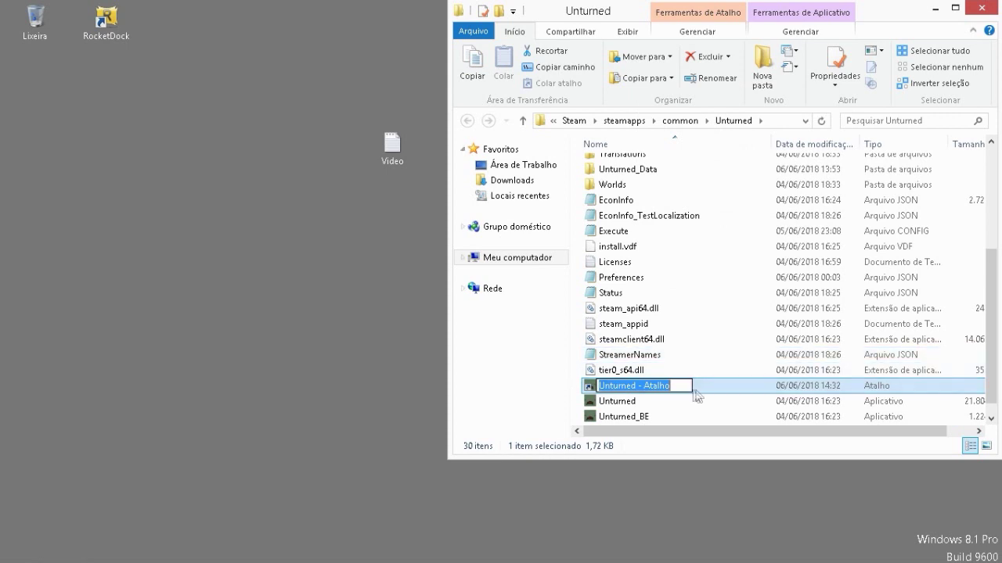
{"action": "type", "text": "Servidor"}
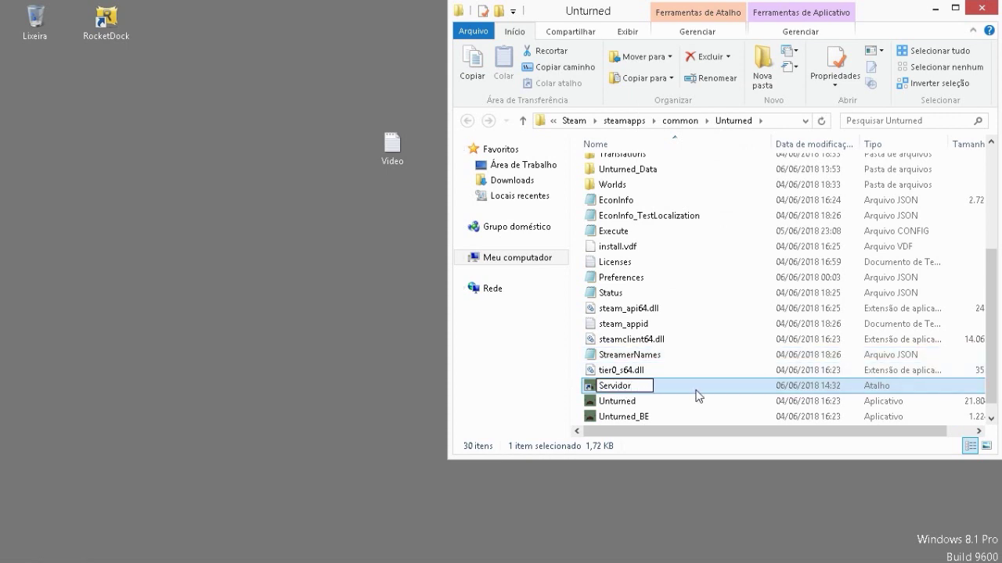
{"action": "key", "text": "Return"}
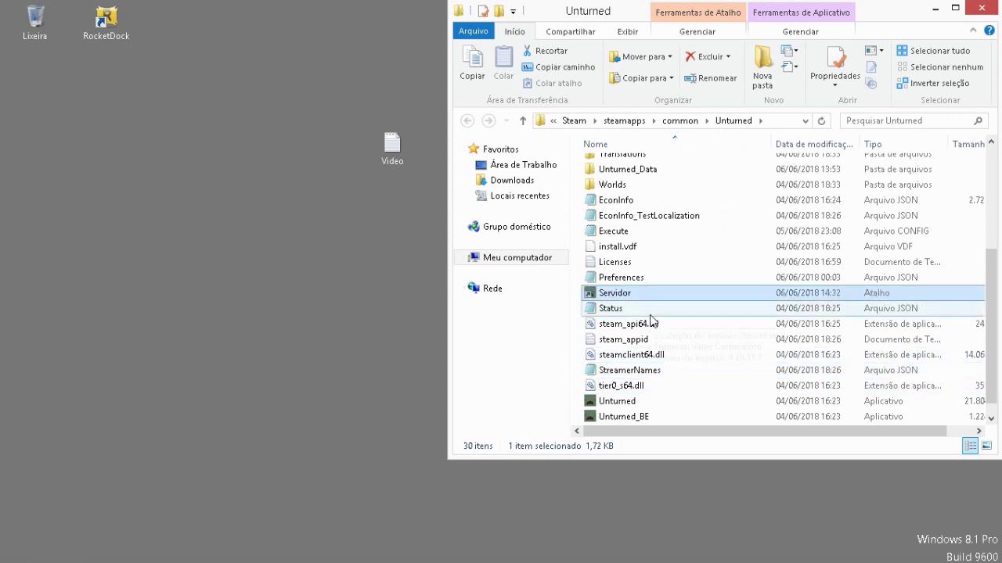
- Open the properties of the Servidor shortcut
{"action": "right_click", "coordinate": [669, 293]}
{"action": "left_click", "coordinate": [392, 230]}
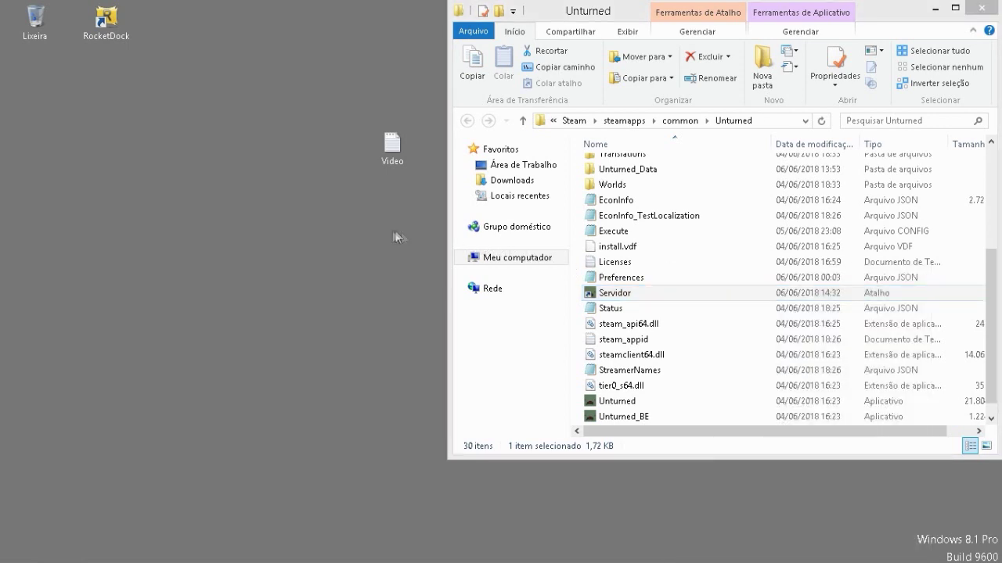
{"action": "left_click", "coordinate": [670, 292]}
{"action": "right_click", "coordinate": [629, 295]}
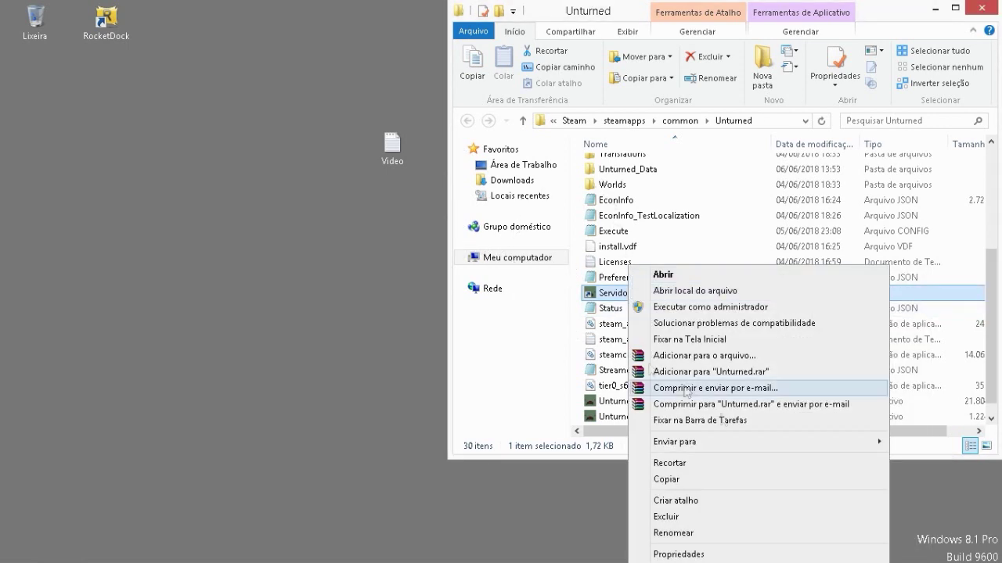
{"action": "left_click", "coordinate": [789, 552]}
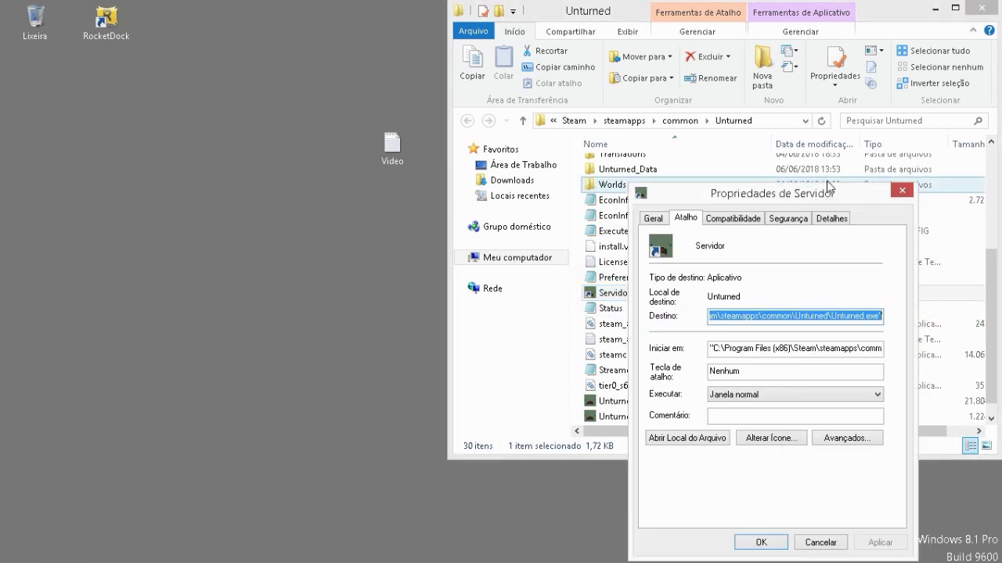
{"action": "left_click_drag", "start_coordinate": [829, 188], "coordinate": [827, 104]}
- Copy the launch parameters "-nographics -batchmode +secureserver/Config" from the Video text file on the desktop and close the file
{"action": "left_click", "coordinate": [379, 166]}
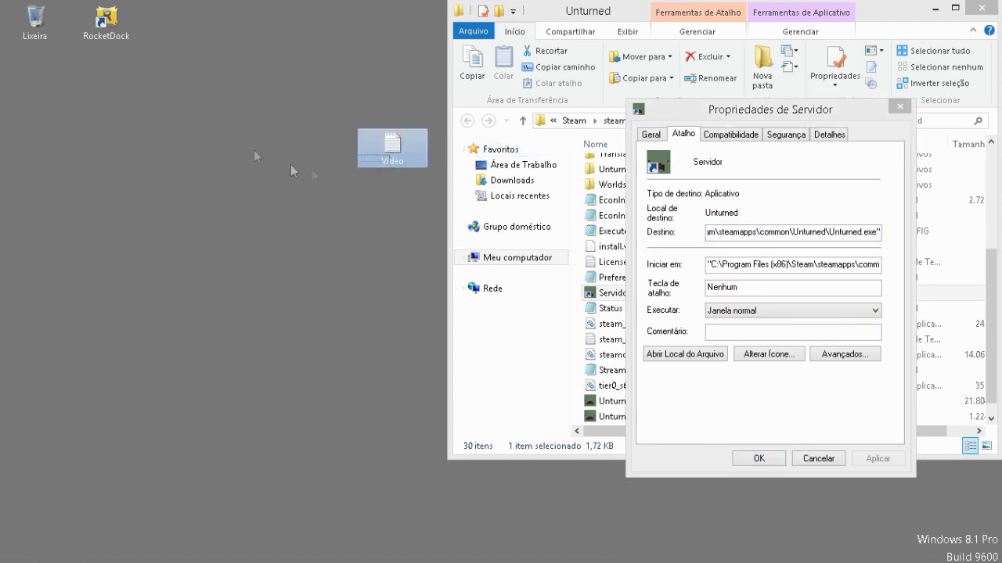
{"action": "left_click_drag", "start_coordinate": [399, 156], "coordinate": [192, 163]}
{"action": "right_click", "coordinate": [299, 84]}
{"action": "left_click", "coordinate": [323, 127]}
{"action": "double_click", "coordinate": [178, 146]}
{"action": "left_click_drag", "start_coordinate": [336, 139], "coordinate": [225, 142]}
{"action": "left_click", "coordinate": [235, 140]}
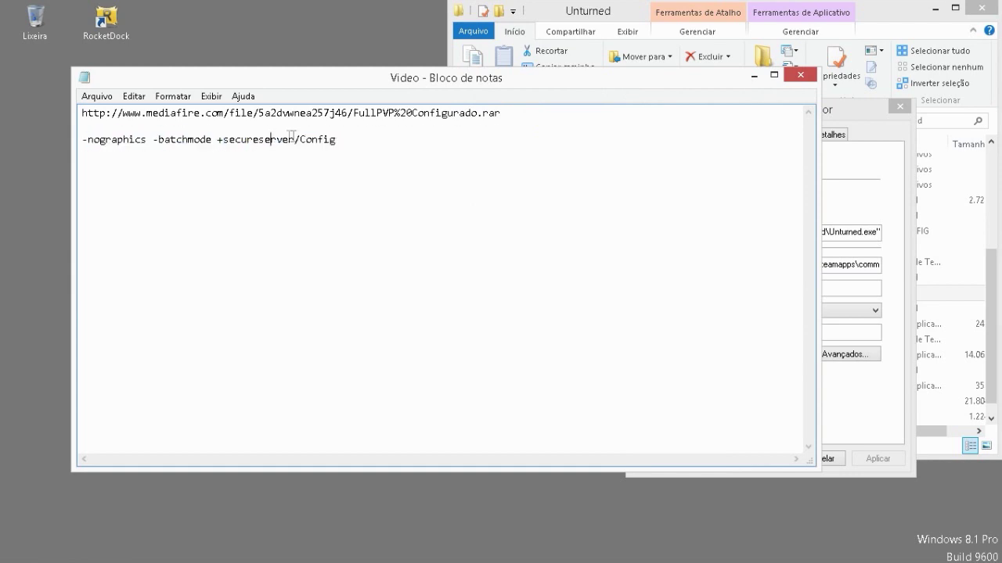
{"action": "left_click_drag", "start_coordinate": [341, 139], "coordinate": [109, 139]}
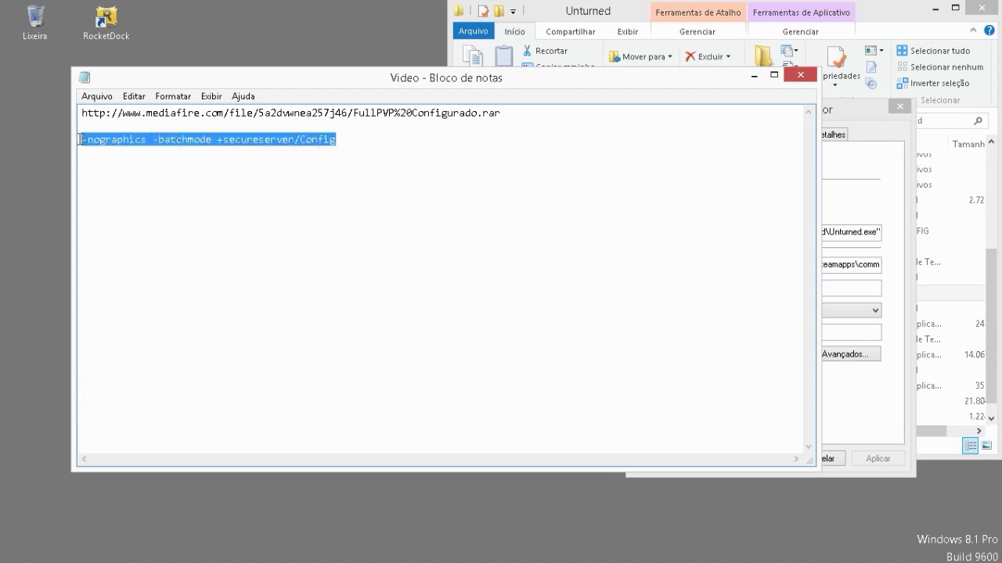
{"action": "left_click", "coordinate": [802, 76]}
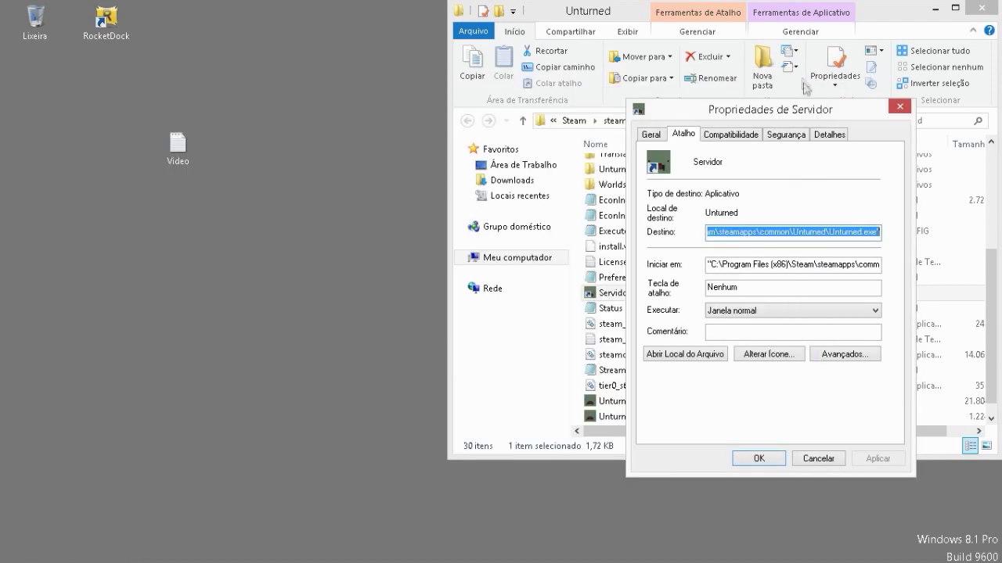
- Append "-nographics -batchmode +secureserver/Config" to the Servidor shortcut's target after Unturned.exe and apply the change
{"action": "left_click_drag", "start_coordinate": [806, 106], "coordinate": [589, 53]}
{"action": "left_click", "coordinate": [660, 174]}
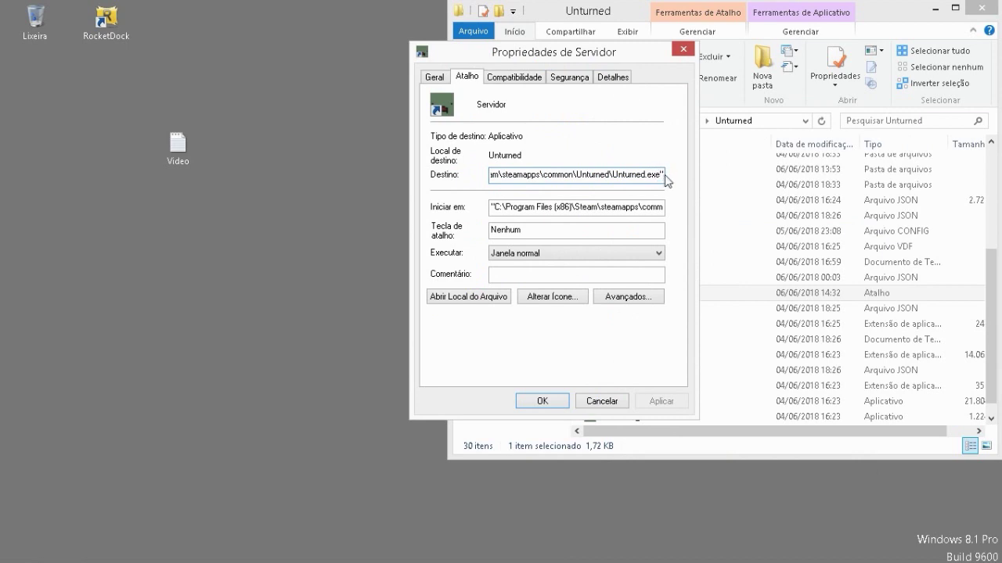
{"action": "type", "text": "-nographics -batchmode +secureserver/Config"}
{"action": "left_click", "coordinate": [655, 403]}
{"action": "left_click", "coordinate": [560, 403]}
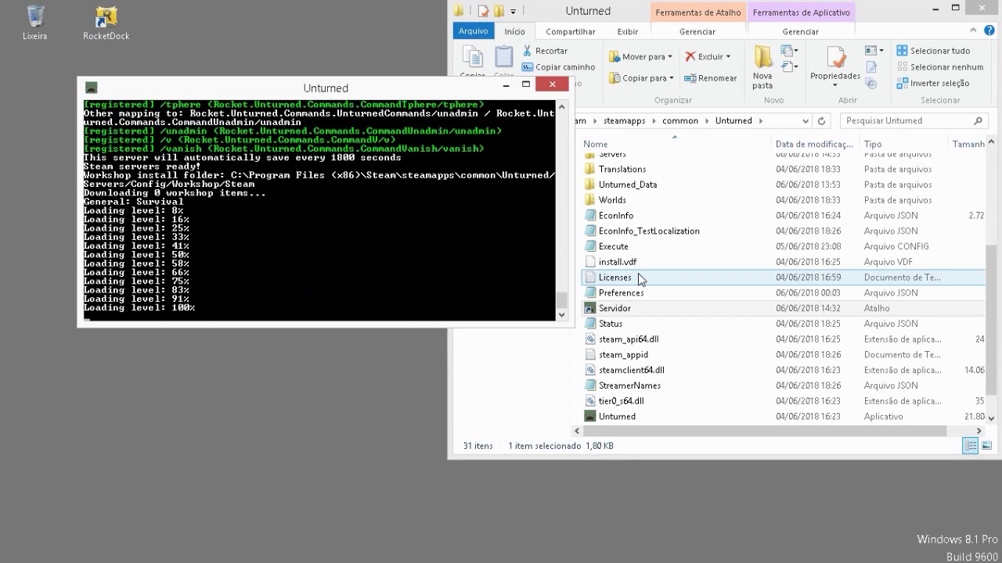
- Move the running Unturned server console out of the way and open Firefox
{"action": "left_click_drag", "start_coordinate": [335, 93], "coordinate": [583, 123]}
{"action": "mouse_move", "coordinate": [159, 558]}
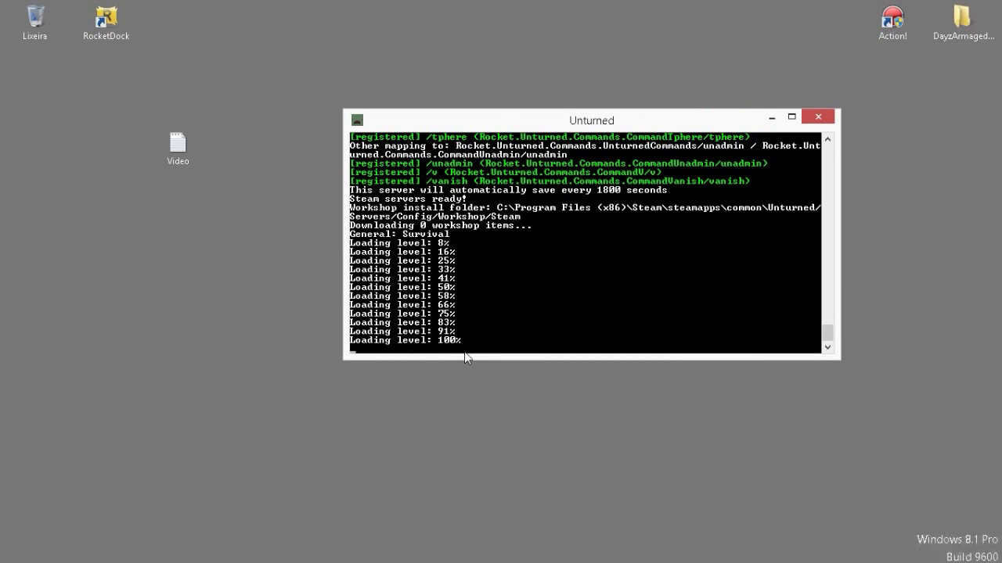
{"action": "left_click_drag", "start_coordinate": [559, 122], "coordinate": [718, 22]}
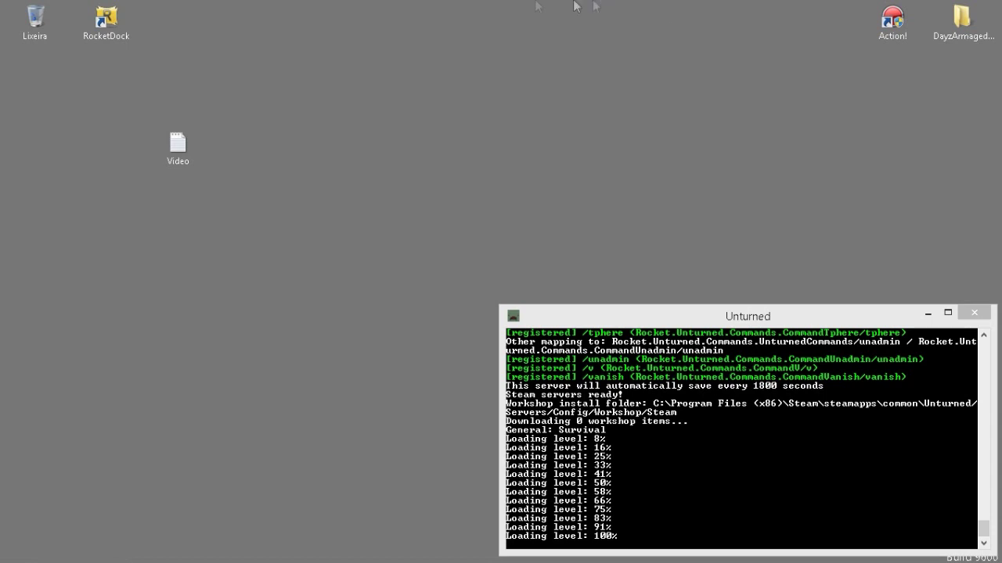
{"action": "mouse_move", "coordinate": [526, 5]}
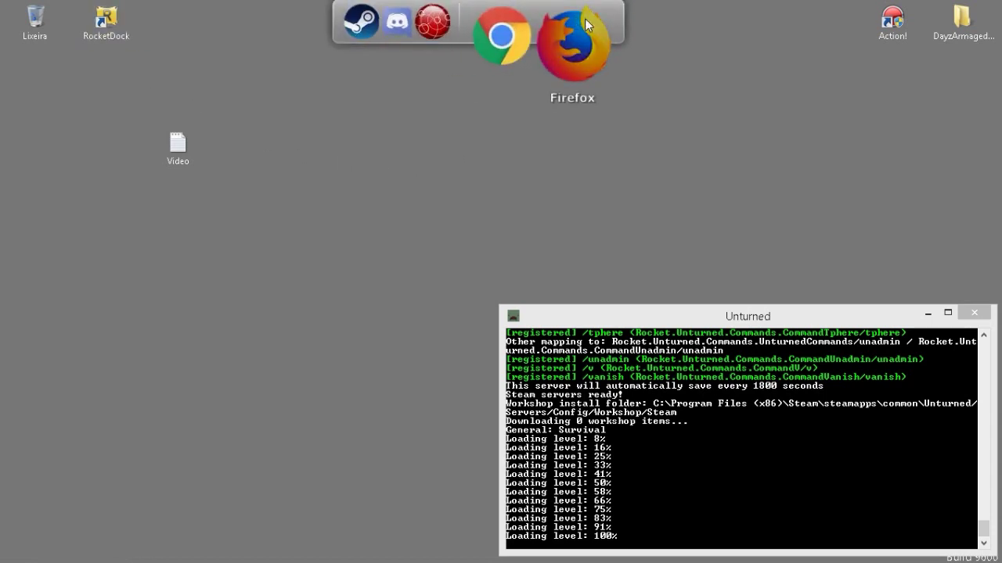
{"action": "left_click", "coordinate": [579, 35]}
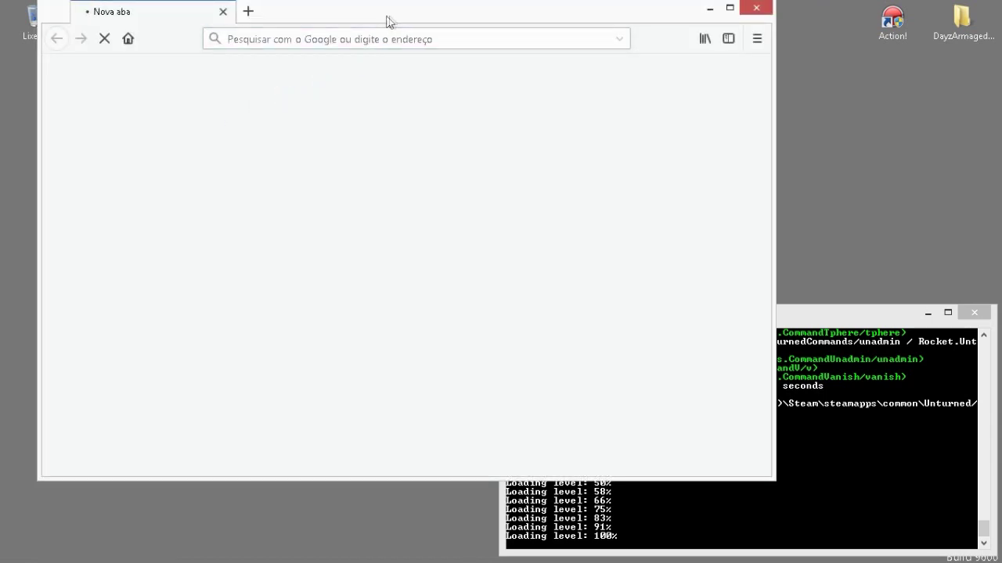
{"action": "mouse_move", "coordinate": [581, 4]}
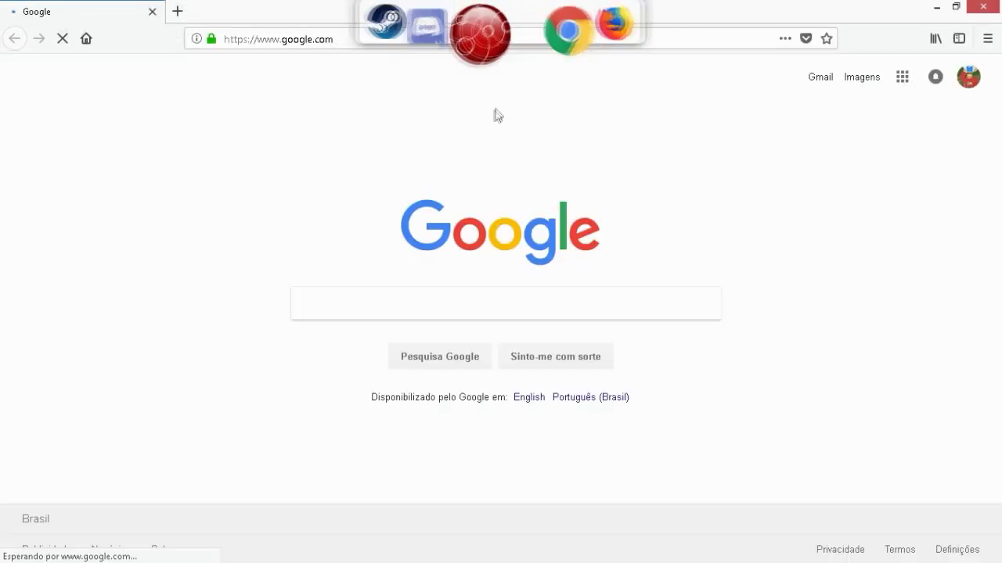
- Copy the MediaFire link to the FullPVP Configurado archive from the Video text file and close the file
{"action": "key", "text": "alt+Tab"}
{"action": "key", "text": "alt+Tab"}
{"action": "key", "text": "alt+Tab"}
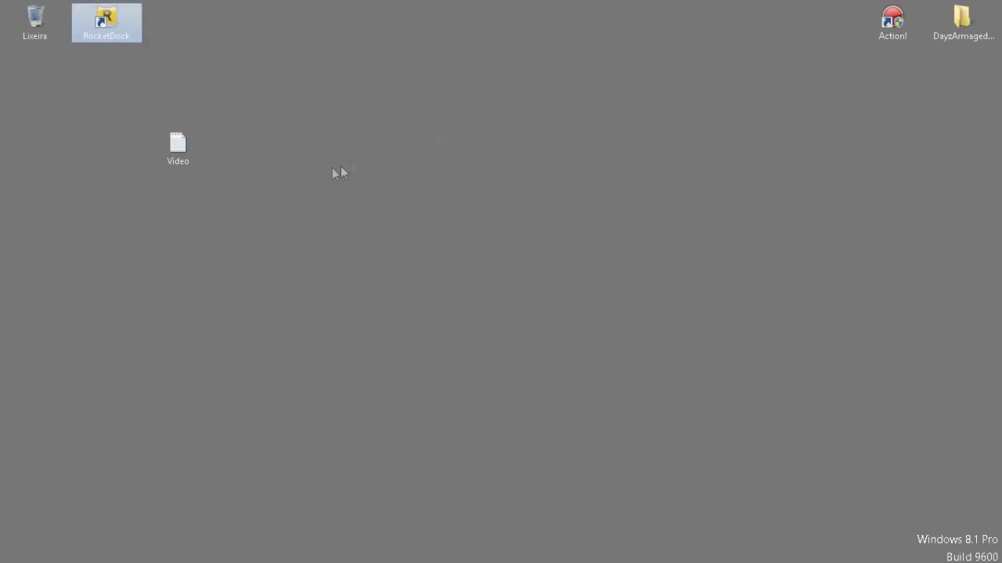
{"action": "left_click", "coordinate": [214, 173]}
{"action": "double_click", "coordinate": [198, 139]}
{"action": "double_click", "coordinate": [483, 111]}
{"action": "left_click", "coordinate": [485, 113]}
{"action": "left_click_drag", "start_coordinate": [227, 122], "coordinate": [93, 112]}
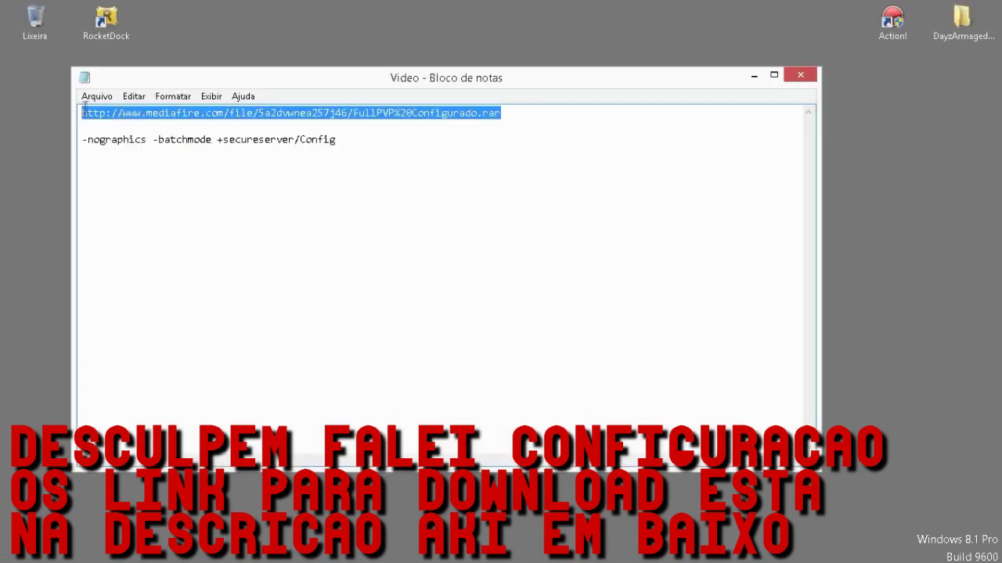
{"action": "left_click", "coordinate": [810, 75]}
{"action": "key", "text": "alt+Tab"}
{"action": "key", "text": "alt+Tab"}
{"action": "key", "text": "alt+Tab"}
{"action": "key", "text": "alt+Tab"}
{"action": "left_click", "coordinate": [453, 36]}
{"action": "type", "text": "http://www.mediafire.com/file/5a2dvwnea257j46/FullPVP%20Configurado.rar"}
{"action": "key", "text": "Return"}
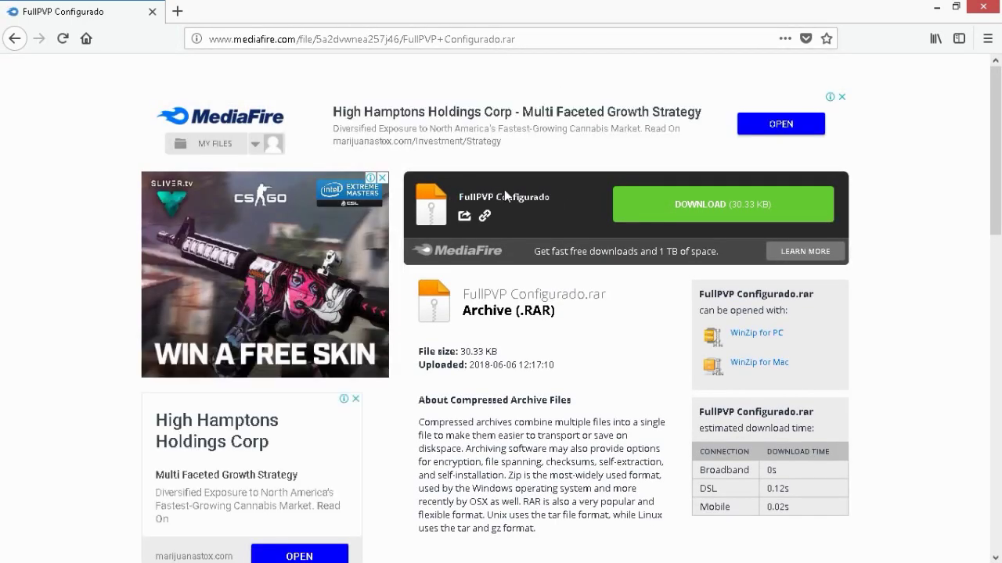
- Download FullPVP Configurado.rar, opening it with WinRAR, and open the folder containing the downloaded archive
{"action": "left_click", "coordinate": [638, 205]}
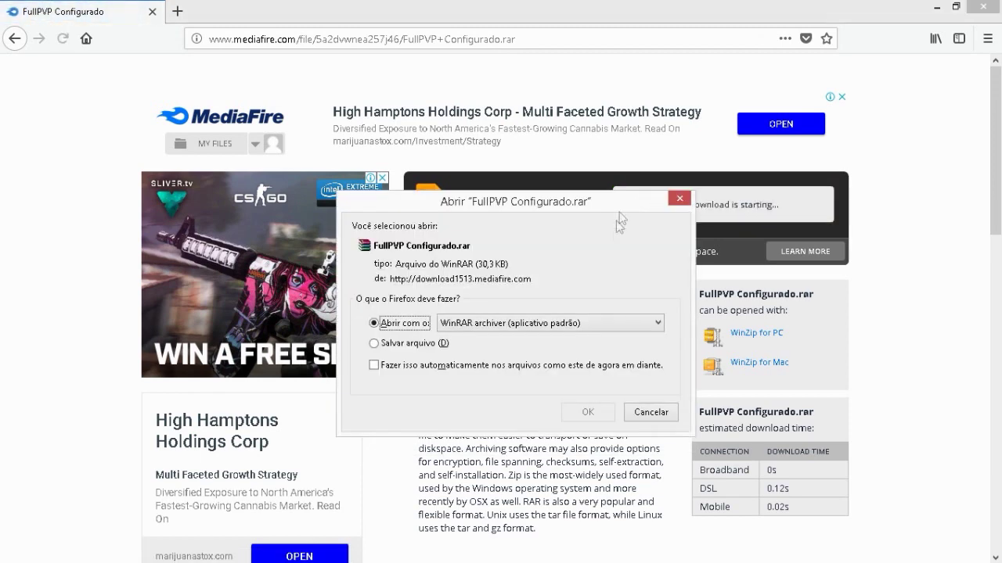
{"action": "left_click", "coordinate": [585, 413]}
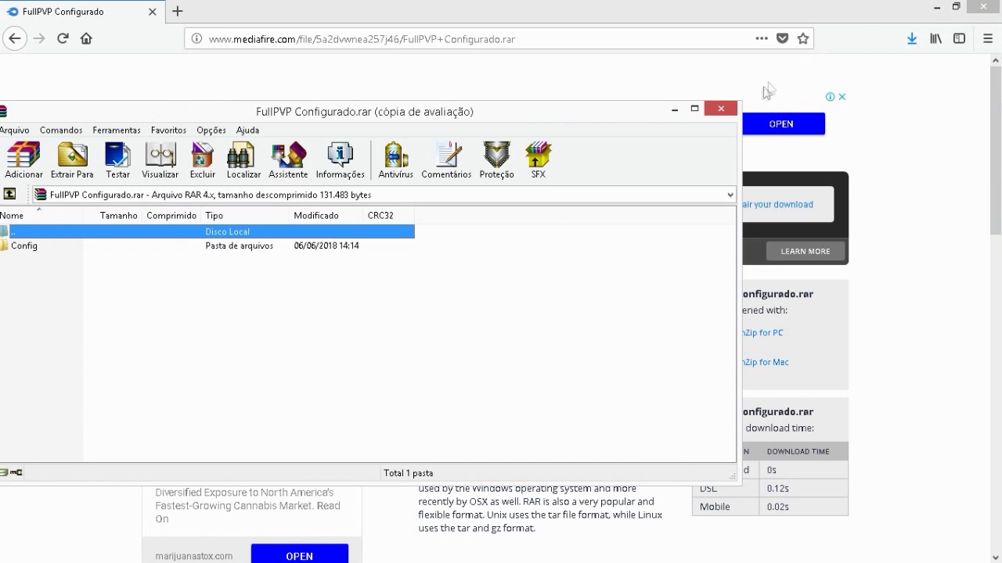
{"action": "left_click", "coordinate": [860, 72]}
{"action": "left_click", "coordinate": [911, 38]}
{"action": "left_click", "coordinate": [900, 73]}
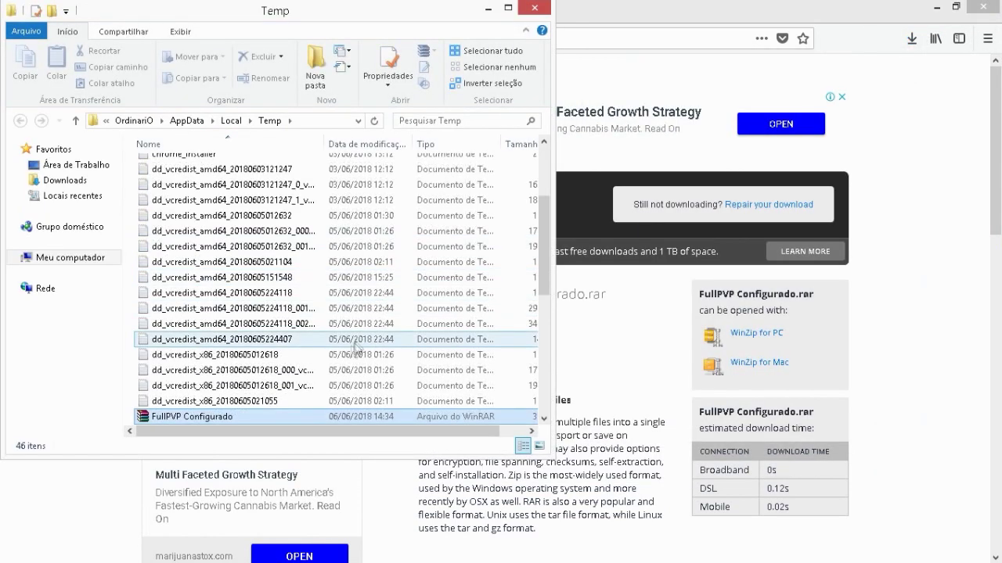
- Move the FullPVP Configurado archive from the Temp folder to the desktop
{"action": "left_click_drag", "start_coordinate": [361, 415], "coordinate": [650, 161]}
{"action": "key", "text": "alt+Tab"}
{"action": "key", "text": "alt+Tab"}
{"action": "key", "text": "alt+Tab"}
{"action": "key", "text": "alt+Tab"}
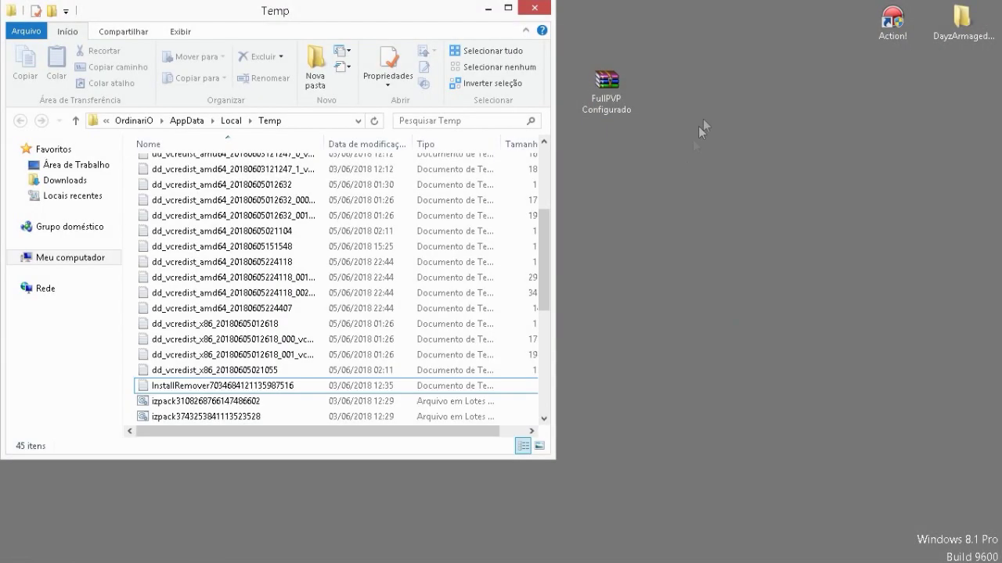
- Show the desktop, refresh it and move the FullPVP Configurado archive closer to the Video file
{"action": "key", "text": "alt+Tab"}
{"action": "key", "text": "alt+shift+Tab"}
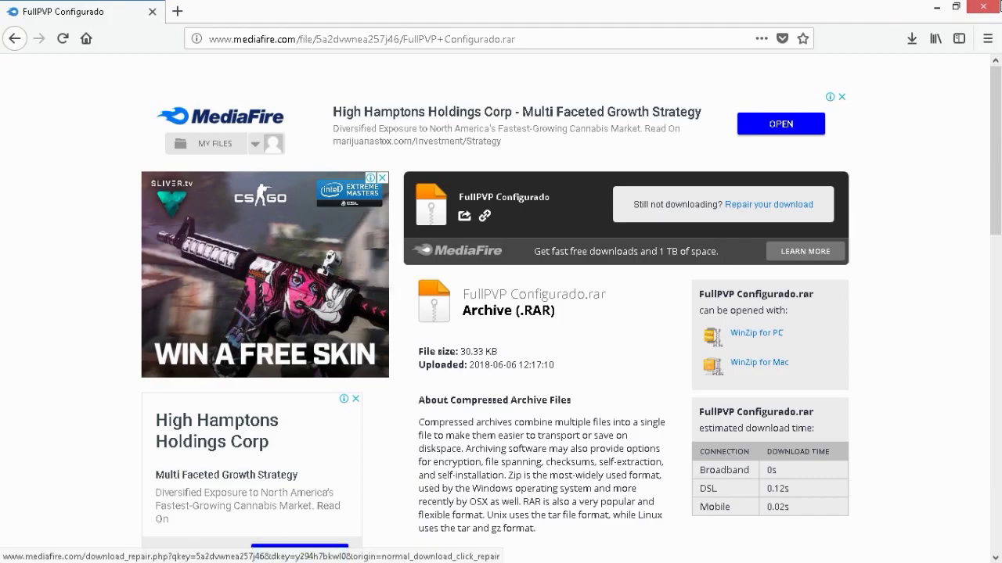
{"action": "key", "text": "super+d"}
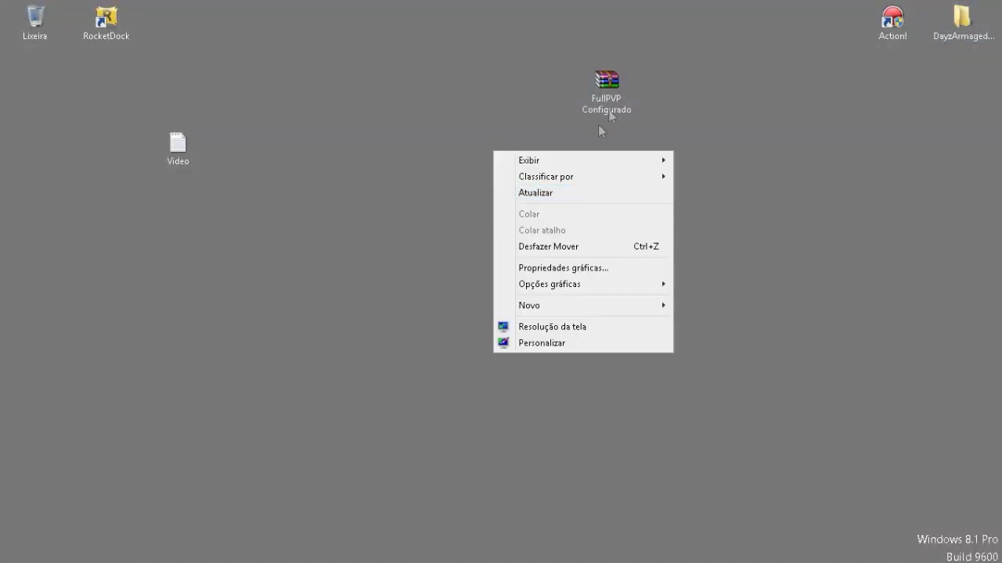
{"action": "left_click", "coordinate": [563, 192]}
{"action": "left_click_drag", "start_coordinate": [607, 86], "coordinate": [403, 147]}
{"action": "right_click", "coordinate": [567, 32]}
{"action": "left_click", "coordinate": [601, 74]}
{"action": "right_click", "coordinate": [556, 74]}
- Switch to the Unturned installation folder and open its Servers folder
{"action": "key", "text": "alt+Tab"}
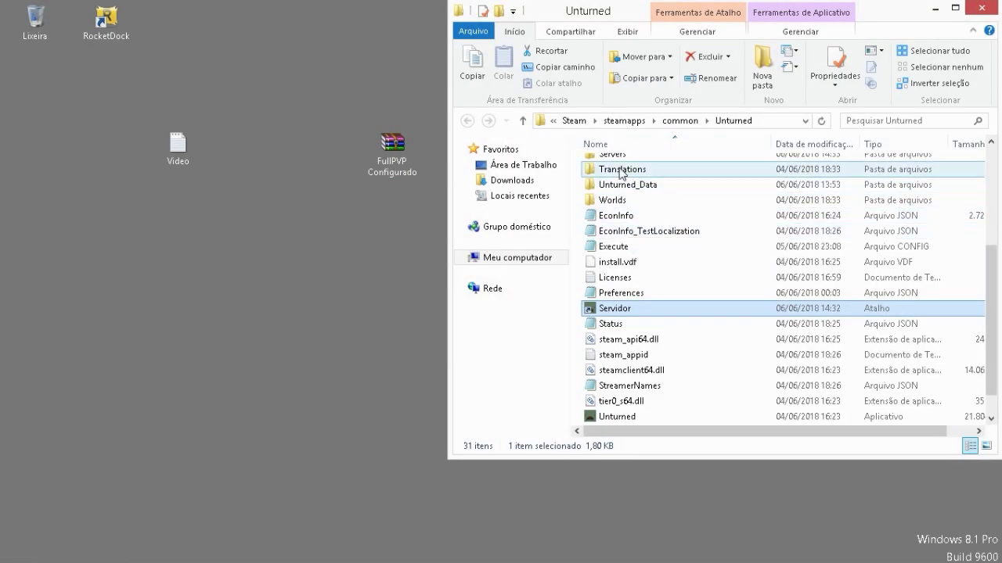
{"action": "left_click", "coordinate": [645, 324]}
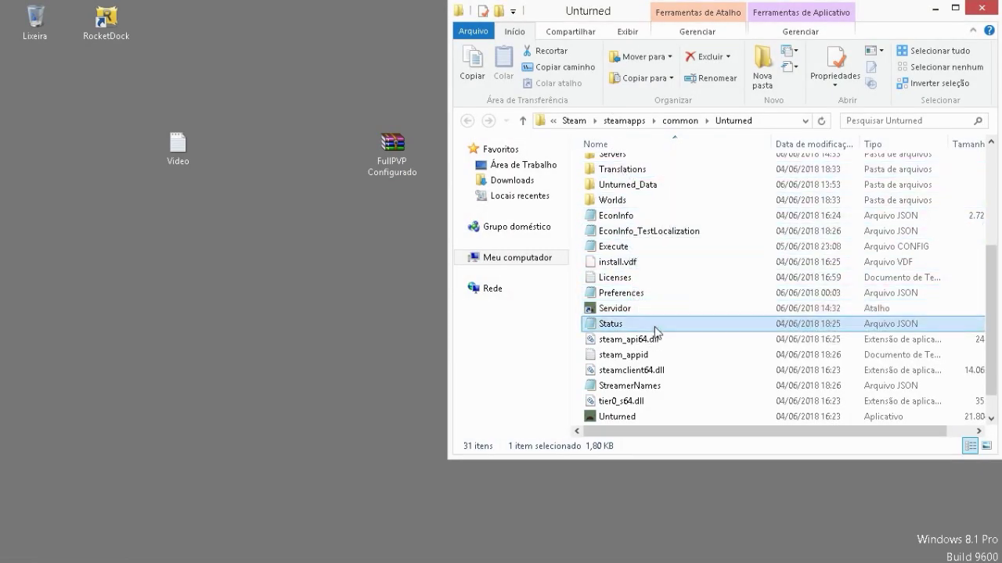
{"action": "scroll", "coordinate": [655, 298], "scroll_direction": "up", "scroll_amount": 2}
{"action": "left_click", "coordinate": [623, 239]}
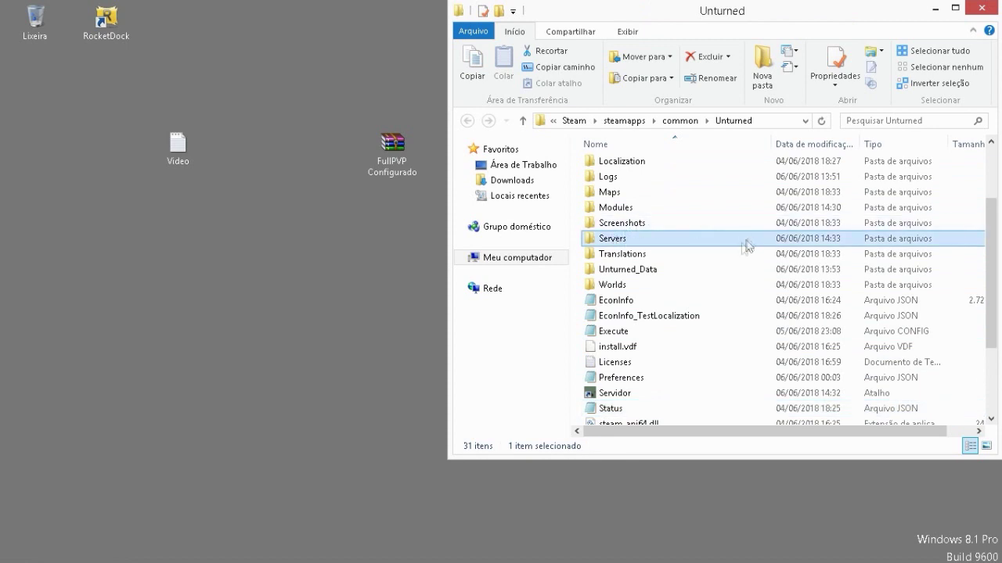
{"action": "double_click", "coordinate": [721, 241]}
- Try to delete the Config folder from the Servers folder
{"action": "left_click", "coordinate": [660, 167]}
{"action": "left_click_drag", "start_coordinate": [718, 262], "coordinate": [666, 199]}
{"action": "right_click", "coordinate": [667, 196]}
{"action": "left_click", "coordinate": [682, 190]}
{"action": "left_click", "coordinate": [666, 172]}
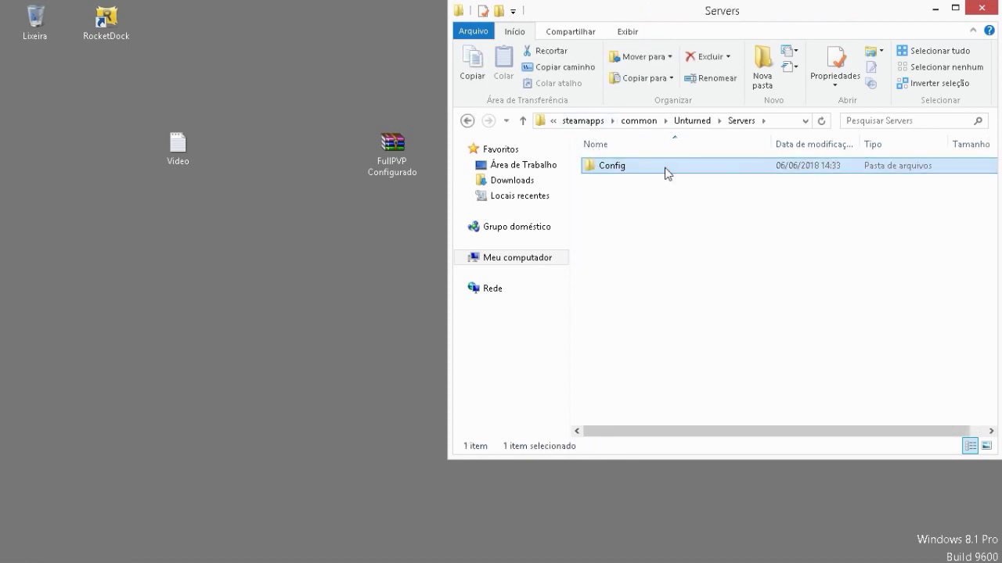
{"action": "key", "text": "Delete"}
{"action": "left_click", "coordinate": [552, 225]}
{"action": "left_click", "coordinate": [648, 93]}
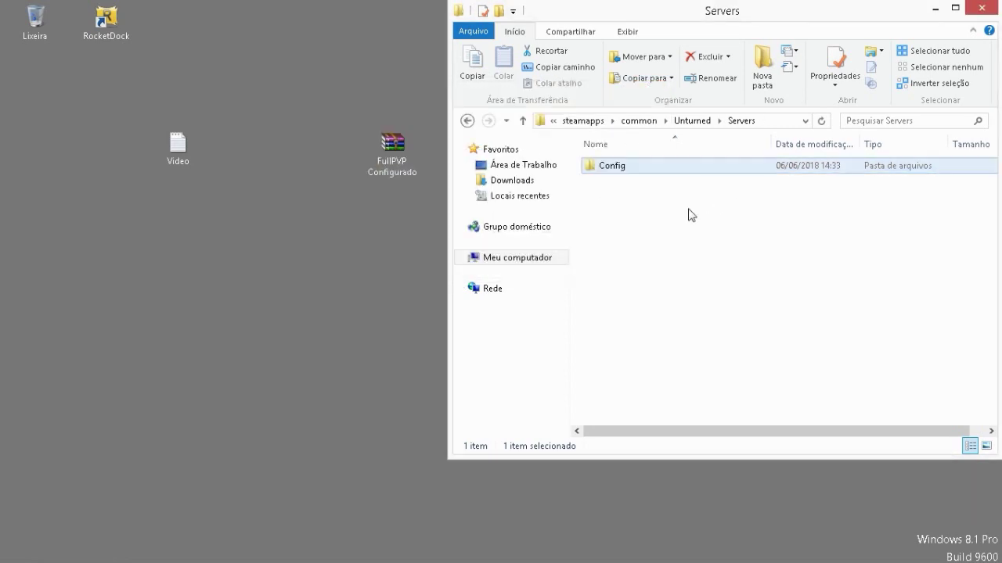
{"action": "right_click", "coordinate": [676, 235]}
{"action": "left_click", "coordinate": [697, 286]}
- Shut down the running Unturned server by running the shutdown command in its console
{"action": "key", "text": "alt+Tab"}
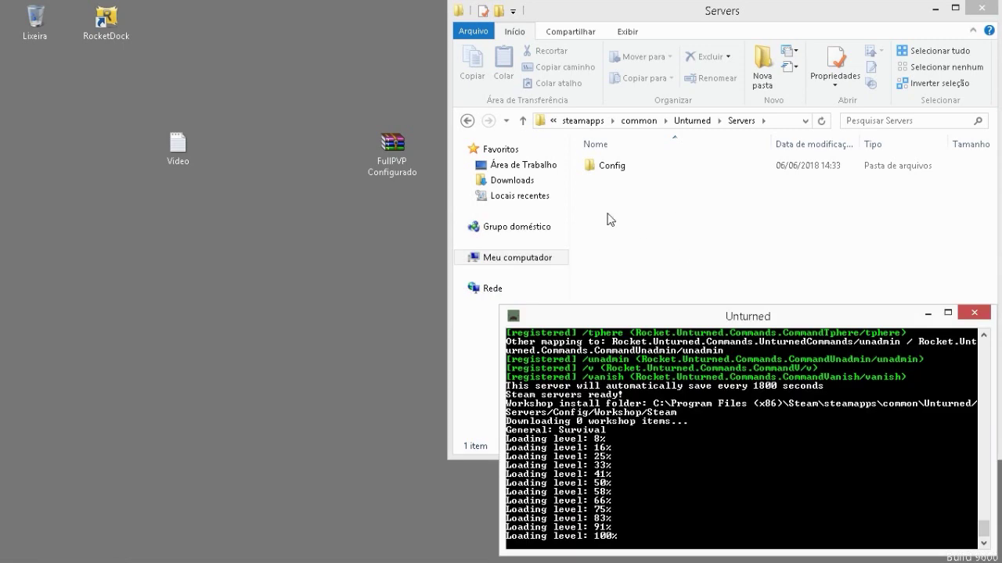
{"action": "type", "text": "shu"}
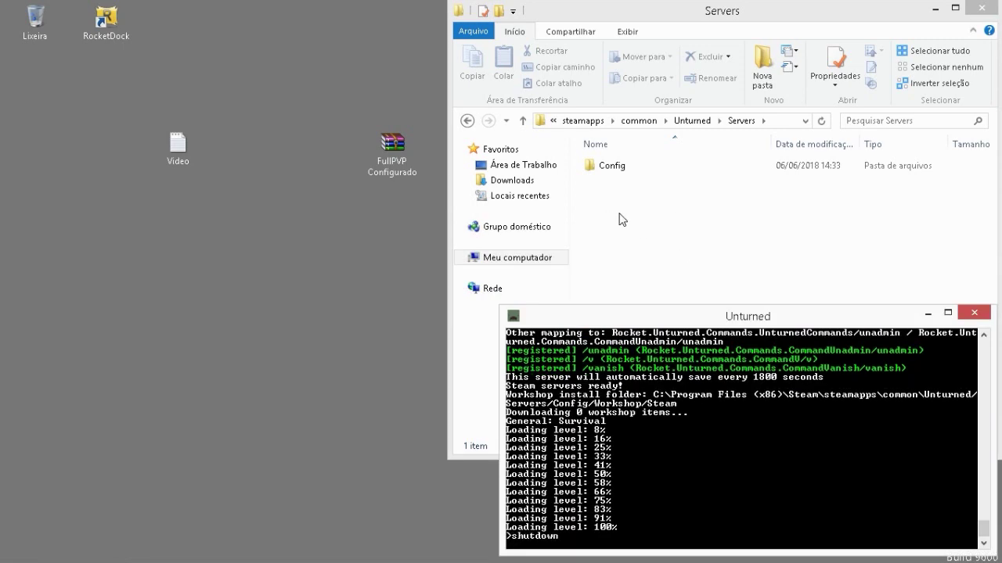
{"action": "type", "text": "tdown"}
{"action": "key", "text": "Return"}
- Refresh the Servers folder and delete the Config folder from it
{"action": "right_click", "coordinate": [619, 220]}
{"action": "left_click", "coordinate": [634, 273]}
{"action": "left_click", "coordinate": [622, 168]}
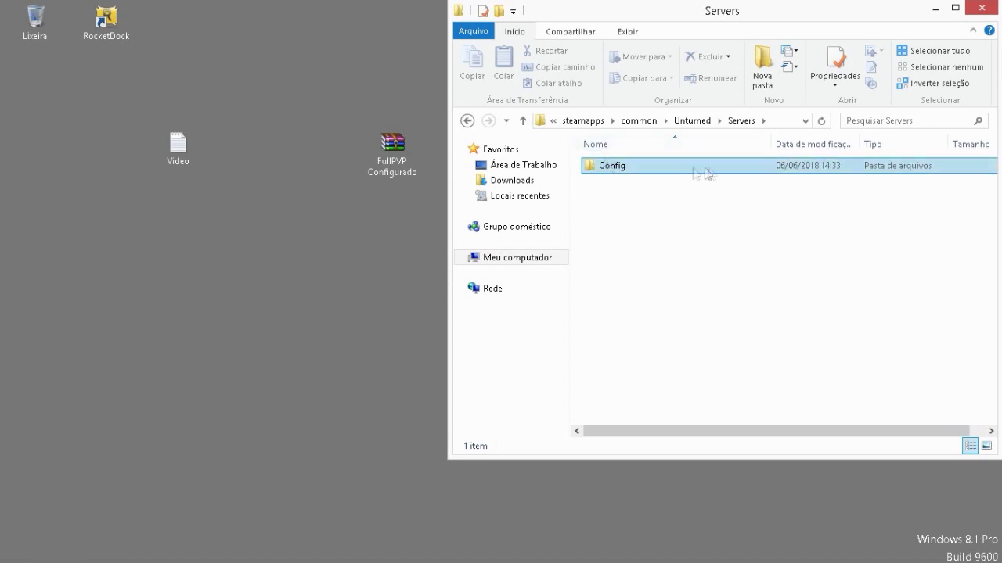
{"action": "left_click", "coordinate": [683, 236]}
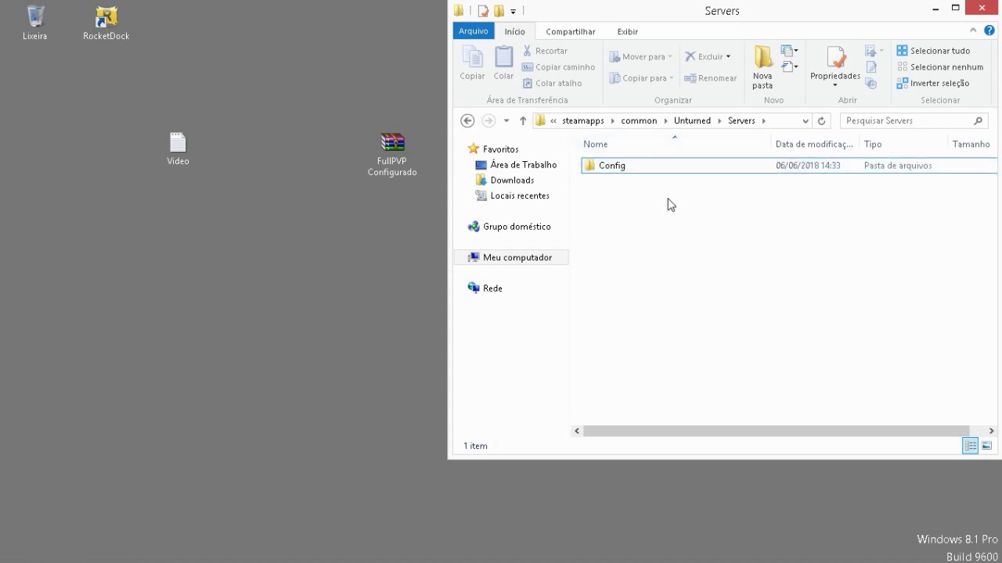
{"action": "left_click", "coordinate": [648, 168]}
{"action": "key", "text": "Delete"}
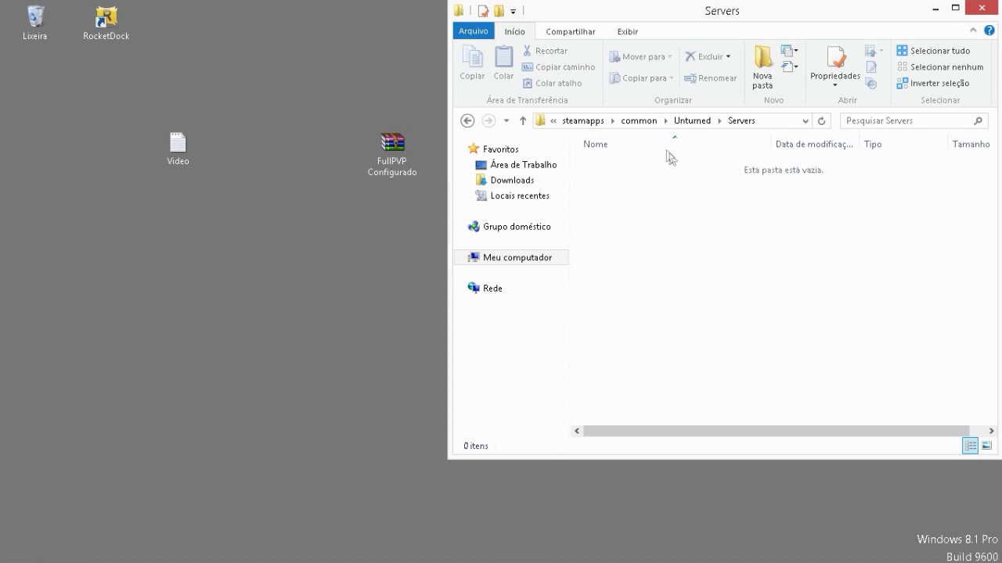
- Empty the desktop's recycle bin and confirm the permanent deletion
{"action": "left_click", "coordinate": [33, 22]}
{"action": "right_click", "coordinate": [25, 27]}
{"action": "left_click", "coordinate": [44, 54]}
{"action": "left_click", "coordinate": [529, 348]}
{"action": "right_click", "coordinate": [219, 57]}
- Open the FullPVP Configurado archive, extract its Config folder into the Servers folder and close the archive
{"action": "left_click_drag", "start_coordinate": [409, 174], "coordinate": [272, 92]}
{"action": "double_click", "coordinate": [261, 80]}
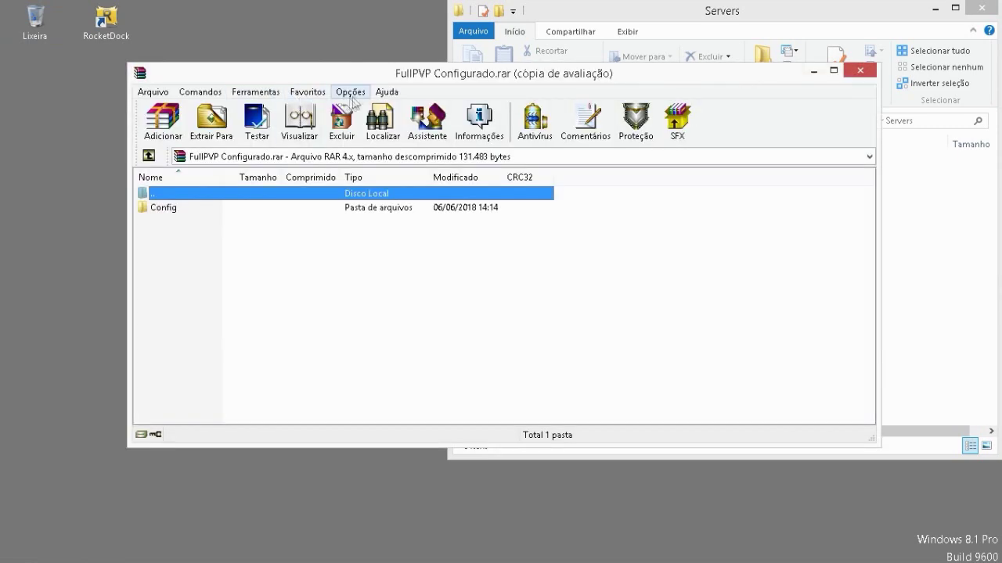
{"action": "left_click_drag", "start_coordinate": [270, 11], "coordinate": [252, 11]}
{"action": "left_click", "coordinate": [220, 147]}
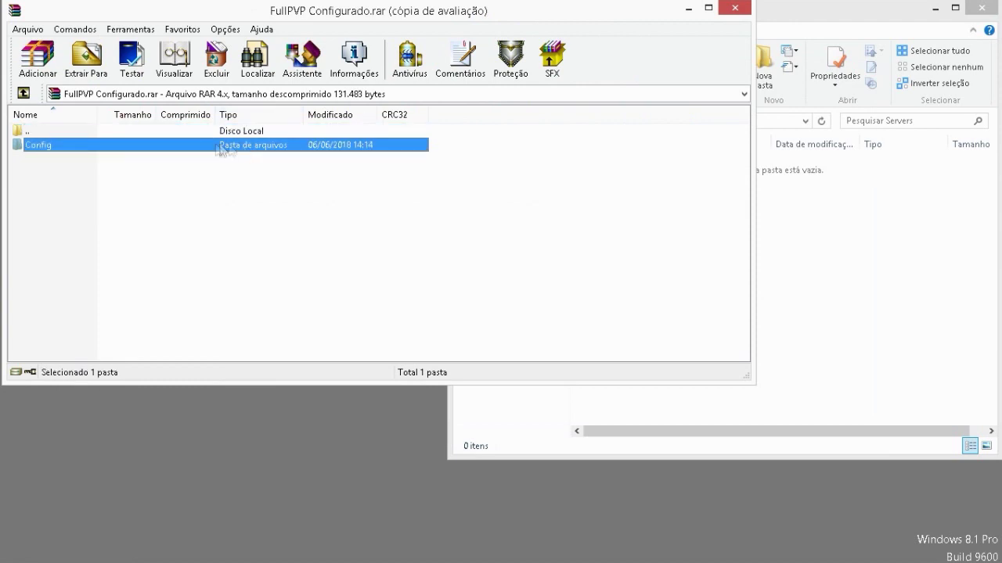
{"action": "left_click_drag", "start_coordinate": [129, 151], "coordinate": [798, 302]}
{"action": "left_click", "coordinate": [387, 248]}
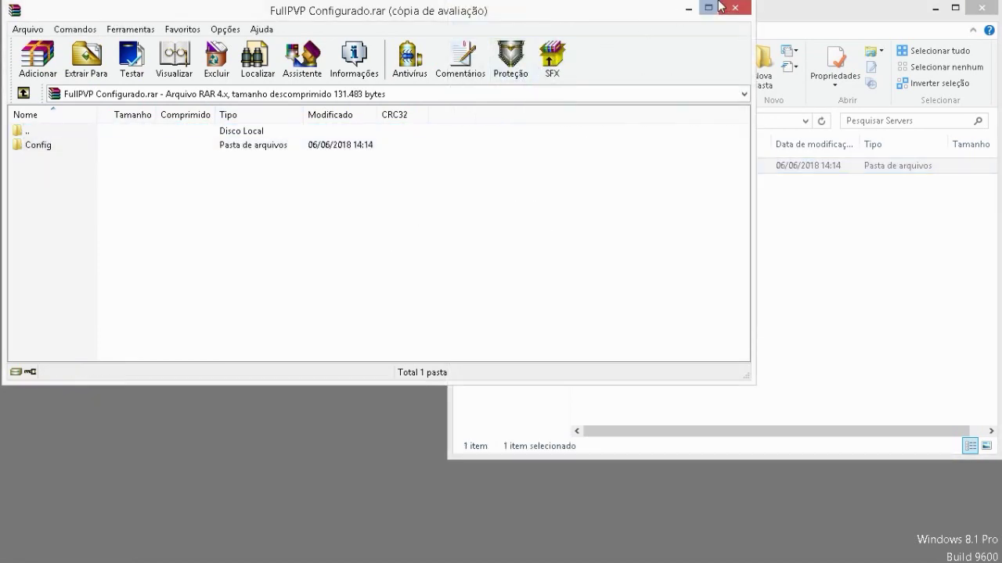
{"action": "left_click", "coordinate": [735, 8]}
- Return to the Unturned folder, launch the server with the Servidor shortcut and move its console clear of the folder window
{"action": "left_click", "coordinate": [474, 119]}
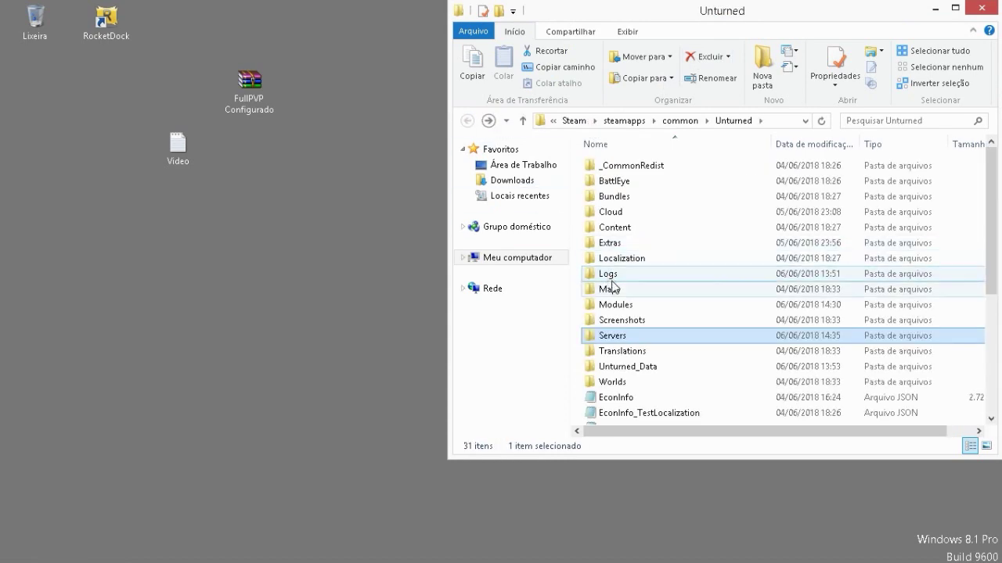
{"action": "scroll", "coordinate": [637, 320], "scroll_direction": "down", "scroll_amount": 2}
{"action": "double_click", "coordinate": [652, 404]}
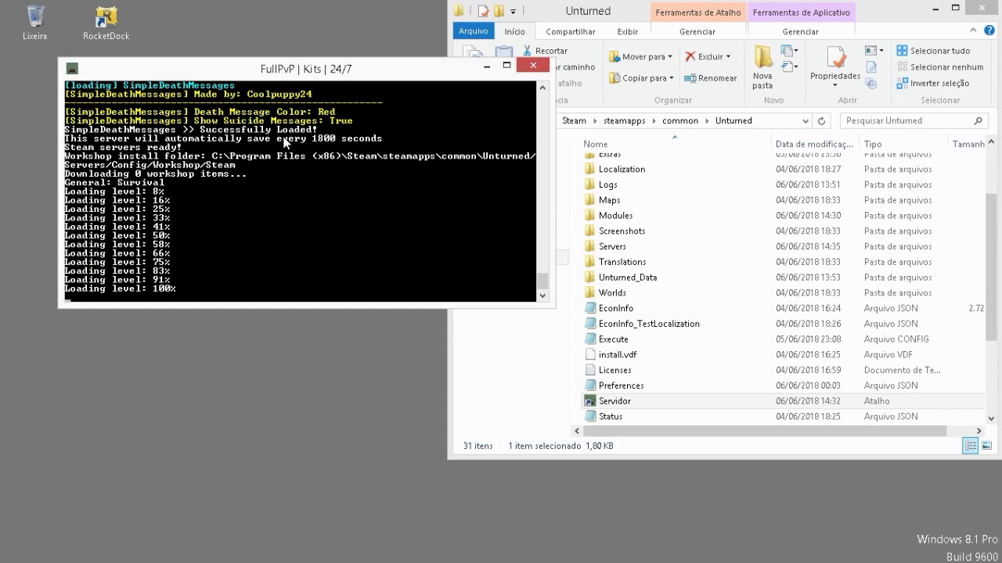
{"action": "left_click_drag", "start_coordinate": [362, 73], "coordinate": [314, 24]}
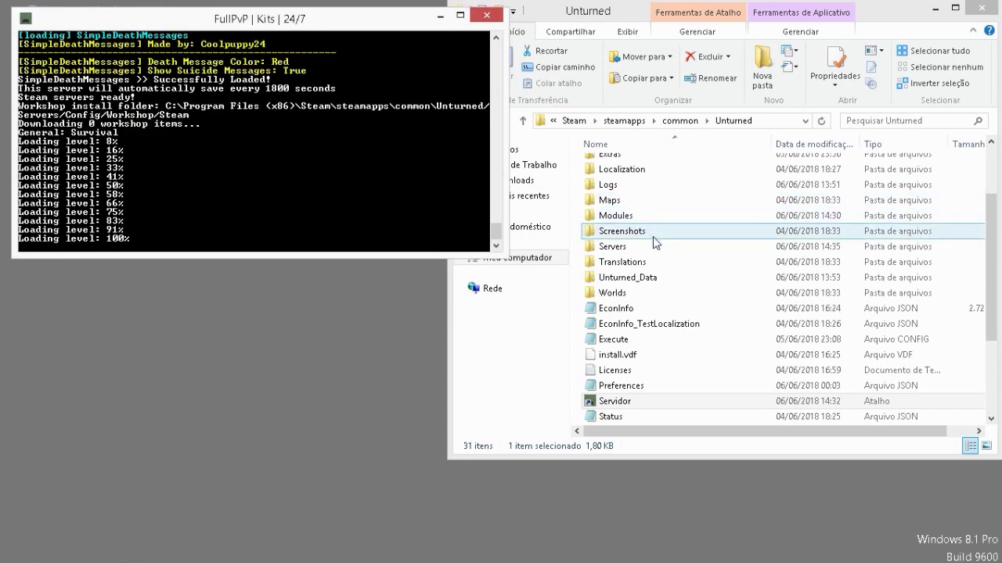
- Open the Config folder inside Servers and review the plugin loading lines in the server console
{"action": "double_click", "coordinate": [650, 247]}
{"action": "double_click", "coordinate": [638, 165]}
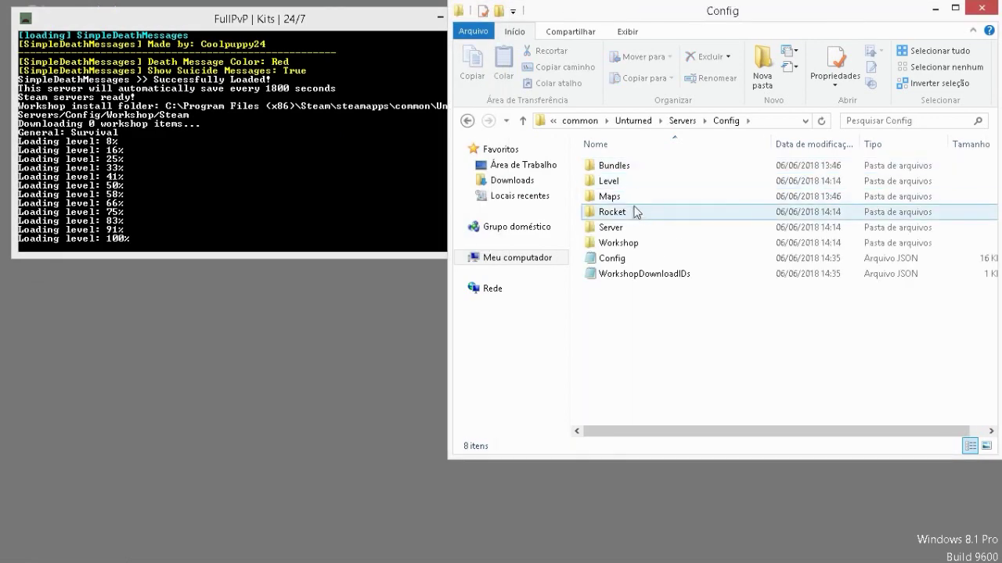
{"action": "left_click", "coordinate": [178, 112]}
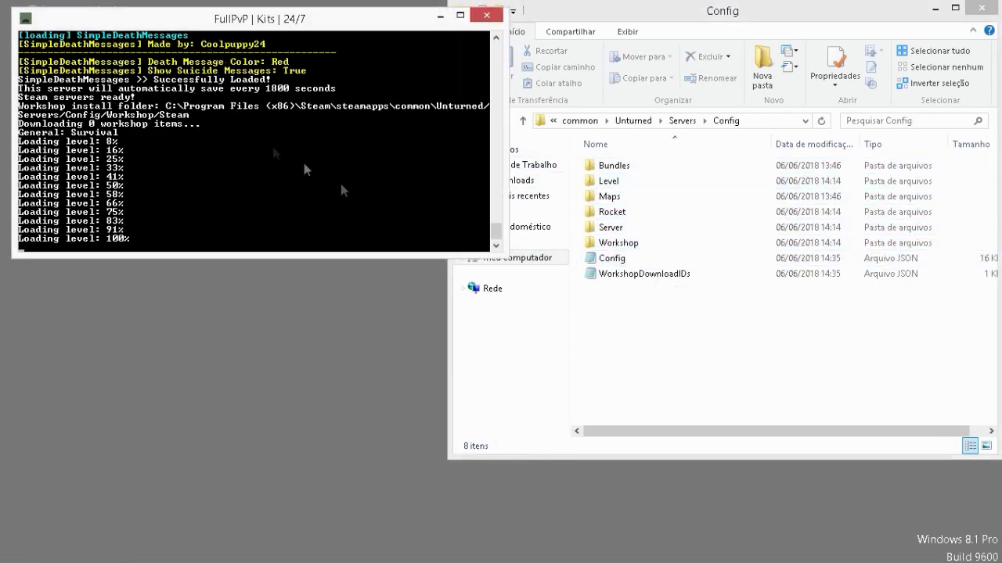
{"action": "left_click_drag", "start_coordinate": [498, 235], "coordinate": [515, 203]}
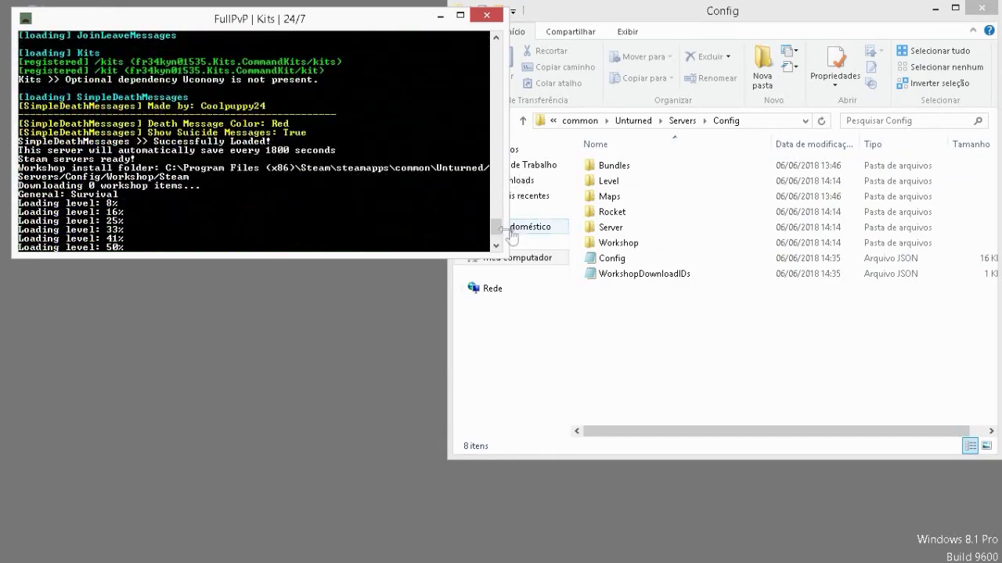
- Open the Commands file from Config's Server folder in Notepad and move its window aside
{"action": "left_click", "coordinate": [708, 296]}
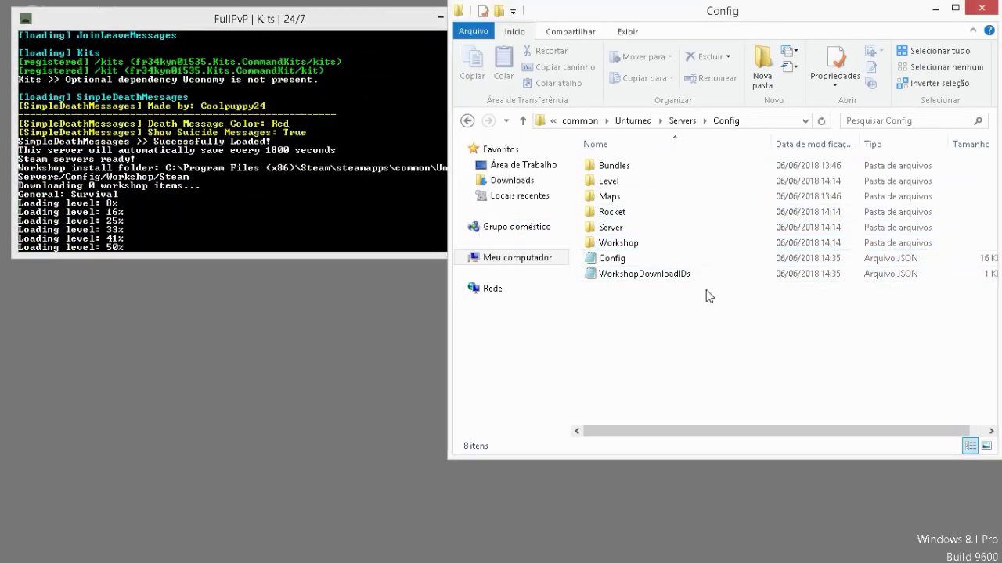
{"action": "double_click", "coordinate": [611, 227]}
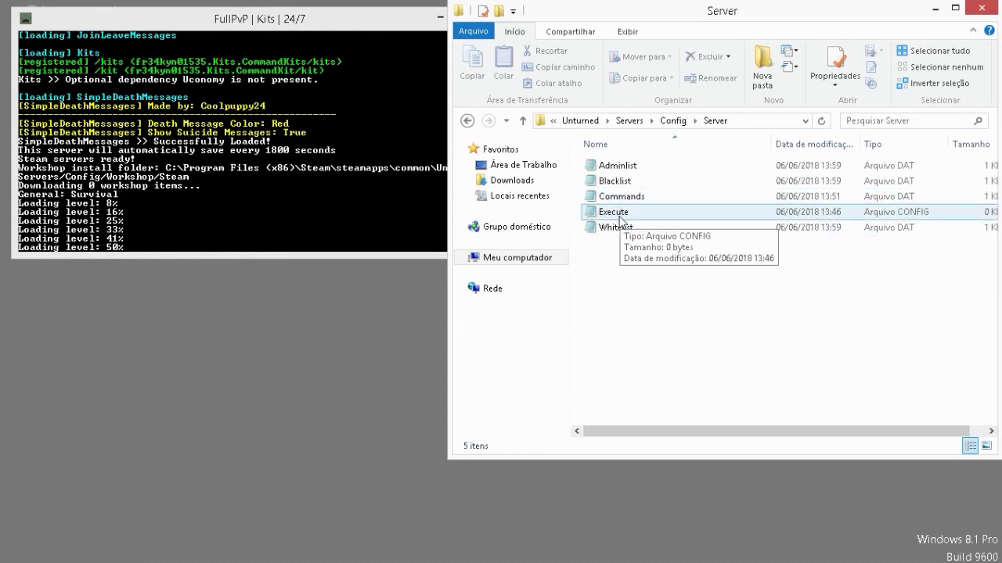
{"action": "double_click", "coordinate": [661, 196]}
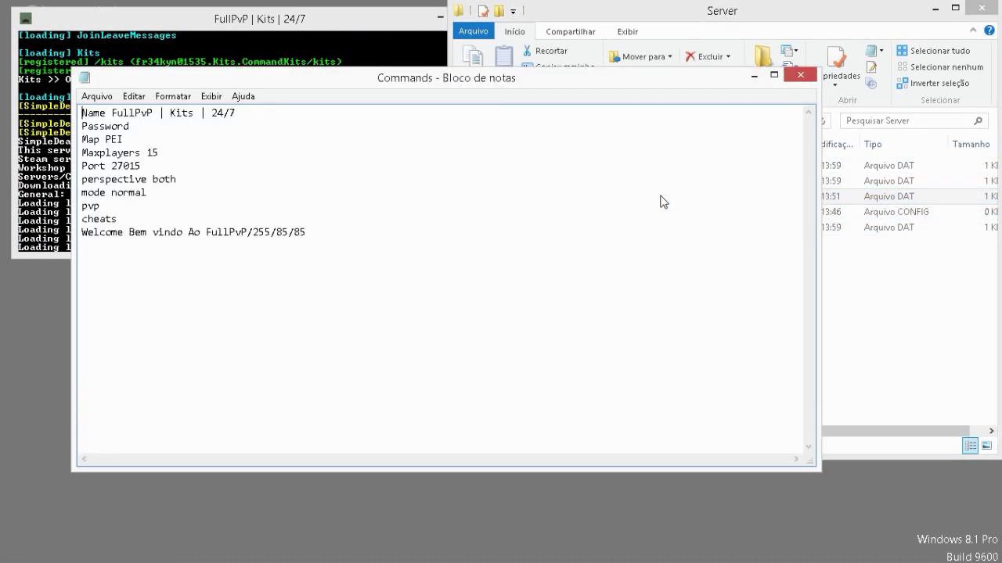
{"action": "left_click_drag", "start_coordinate": [225, 85], "coordinate": [372, 77]}
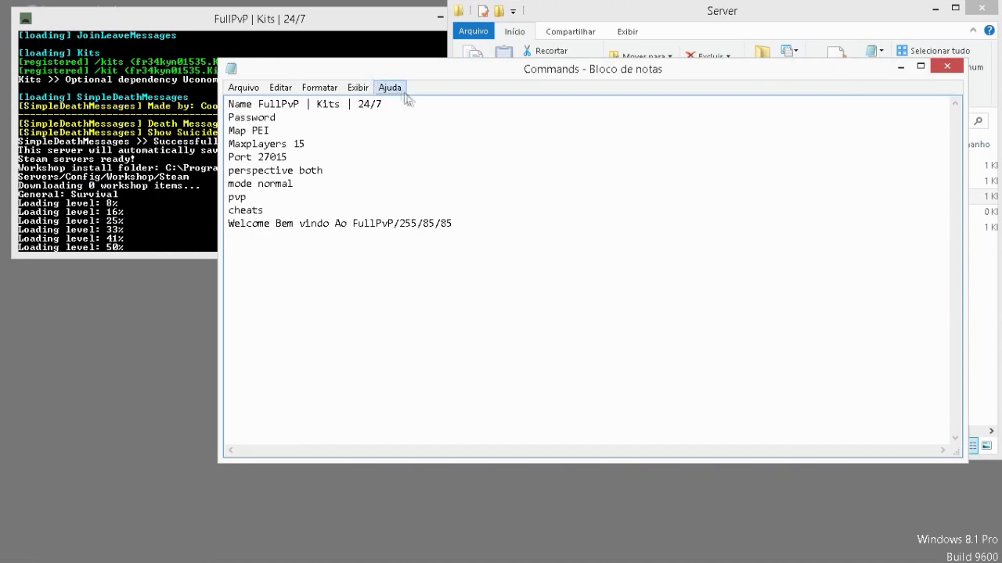
- Review the server name, password and map lines and set Maxplayers to 24 in the Commands file
{"action": "left_click_drag", "start_coordinate": [415, 103], "coordinate": [263, 91]}
{"action": "left_click", "coordinate": [328, 103]}
{"action": "left_click_drag", "start_coordinate": [273, 127], "coordinate": [249, 137]}
{"action": "left_click", "coordinate": [295, 158]}
{"action": "left_click_drag", "start_coordinate": [295, 157], "coordinate": [219, 166]}
- Review the port, perspective, mode, pvp, cheats and welcome message lines, and close the Commands file with its changes saved
{"action": "double_click", "coordinate": [229, 172]}
{"action": "left_click", "coordinate": [350, 171]}
{"action": "double_click", "coordinate": [323, 174]}
{"action": "left_click_drag", "start_coordinate": [299, 170], "coordinate": [307, 170]}
{"action": "left_click_drag", "start_coordinate": [261, 181], "coordinate": [299, 188]}
{"action": "double_click", "coordinate": [312, 194]}
{"action": "left_click_drag", "start_coordinate": [277, 209], "coordinate": [212, 202]}
{"action": "left_click", "coordinate": [242, 212]}
{"action": "double_click", "coordinate": [241, 212]}
{"action": "left_click_drag", "start_coordinate": [362, 209], "coordinate": [274, 224]}
{"action": "left_click", "coordinate": [275, 225]}
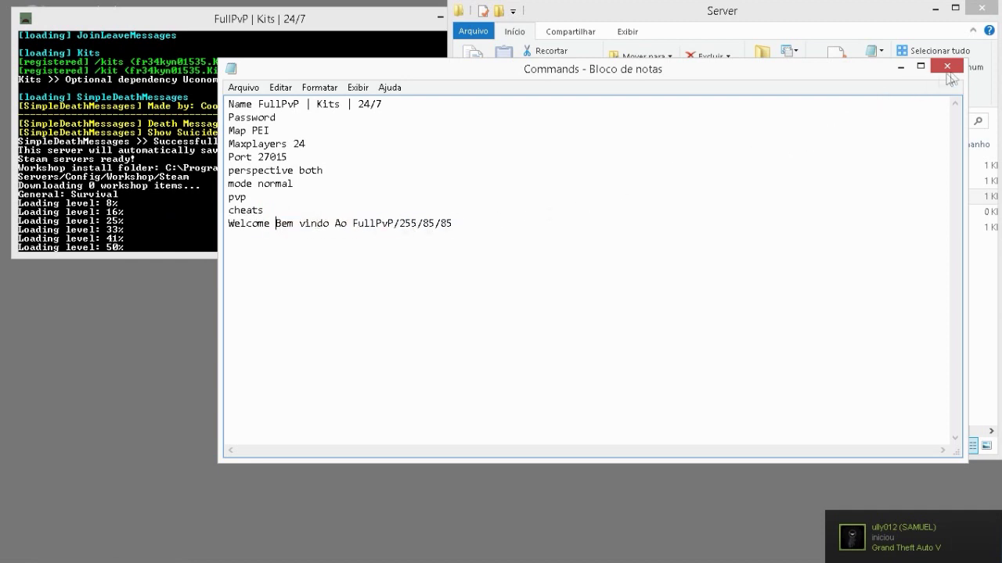
{"action": "left_click", "coordinate": [960, 71]}
- Go back to the server's Config folder and open its Rocket folder
{"action": "left_click", "coordinate": [632, 252]}
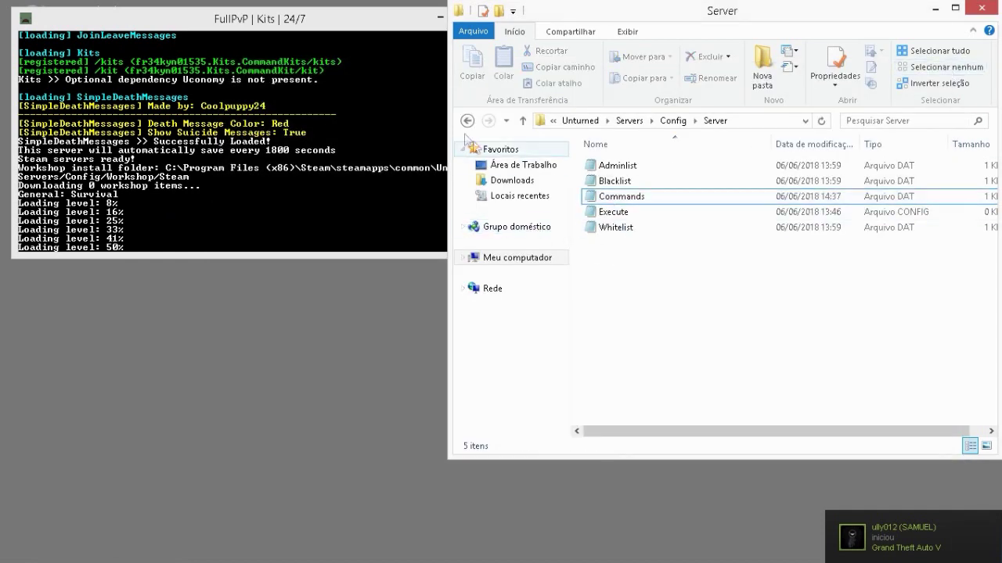
{"action": "left_click", "coordinate": [467, 121]}
{"action": "double_click", "coordinate": [614, 212]}
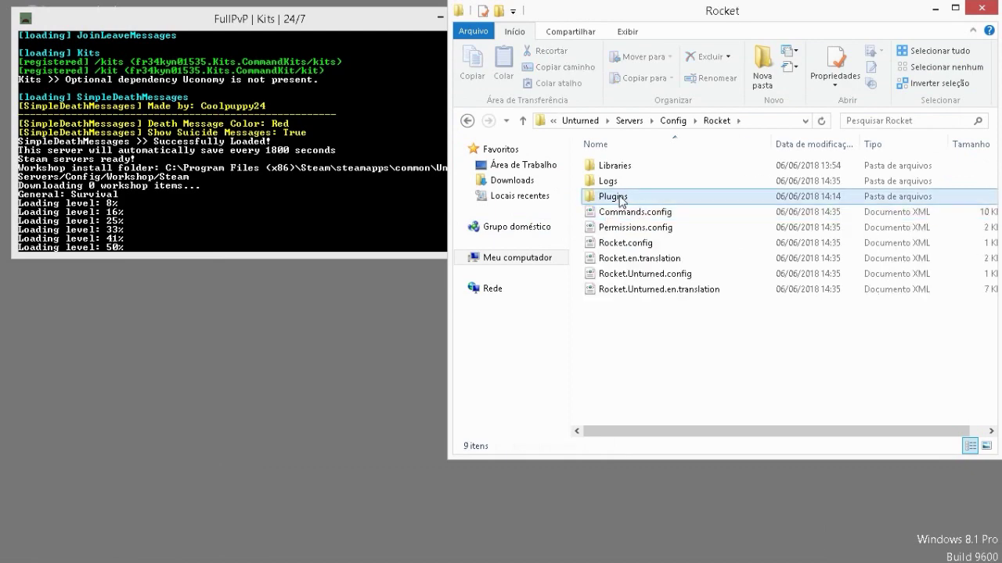